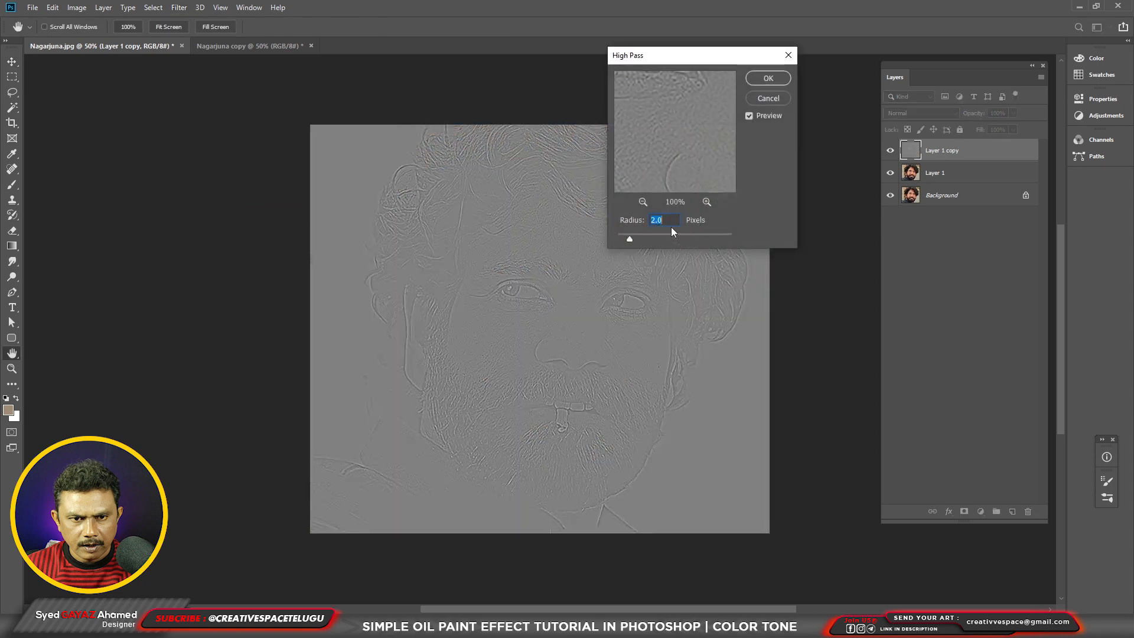
Apply High Pass with a 2-pixel radius to Layer 1 copy and set the layer's blend mode to Overlay.
text(2)
click(768, 78)
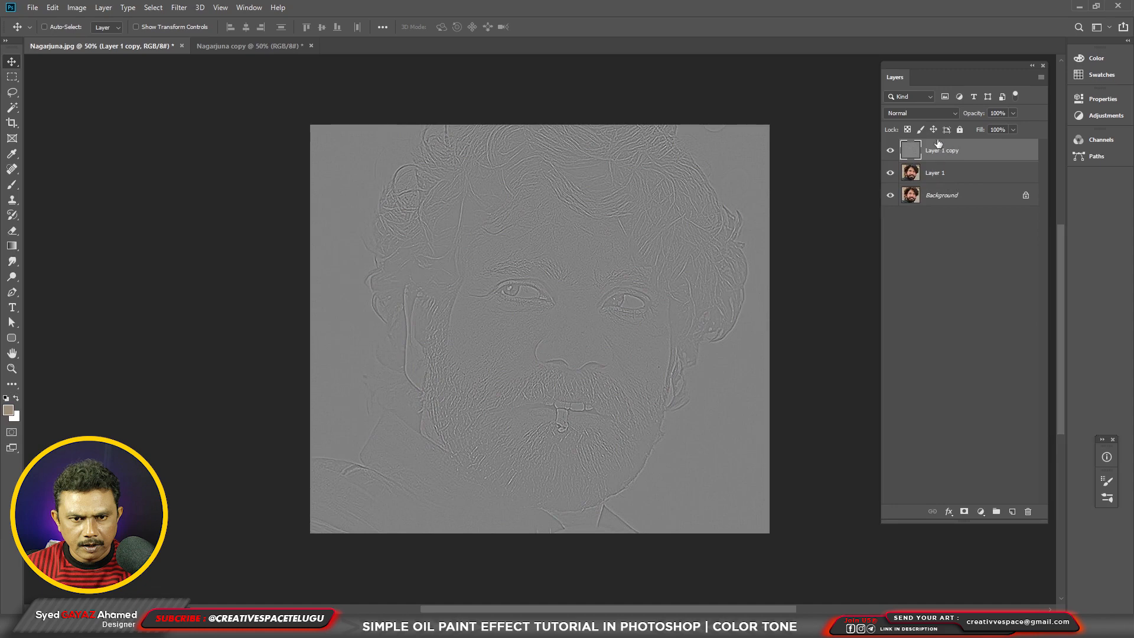
click(926, 112)
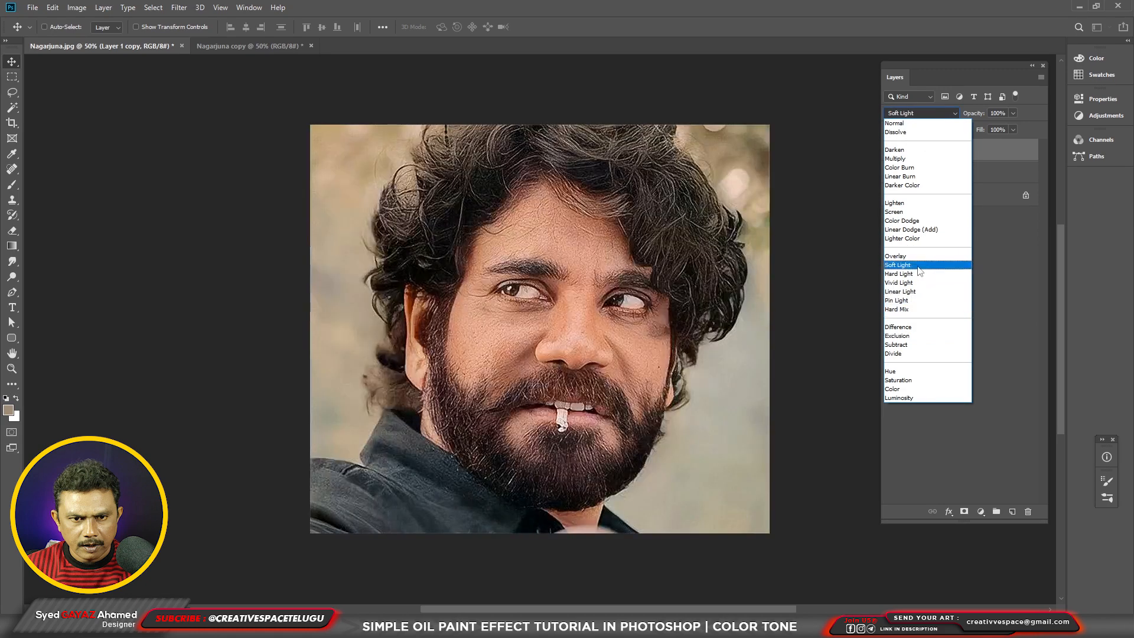
click(898, 256)
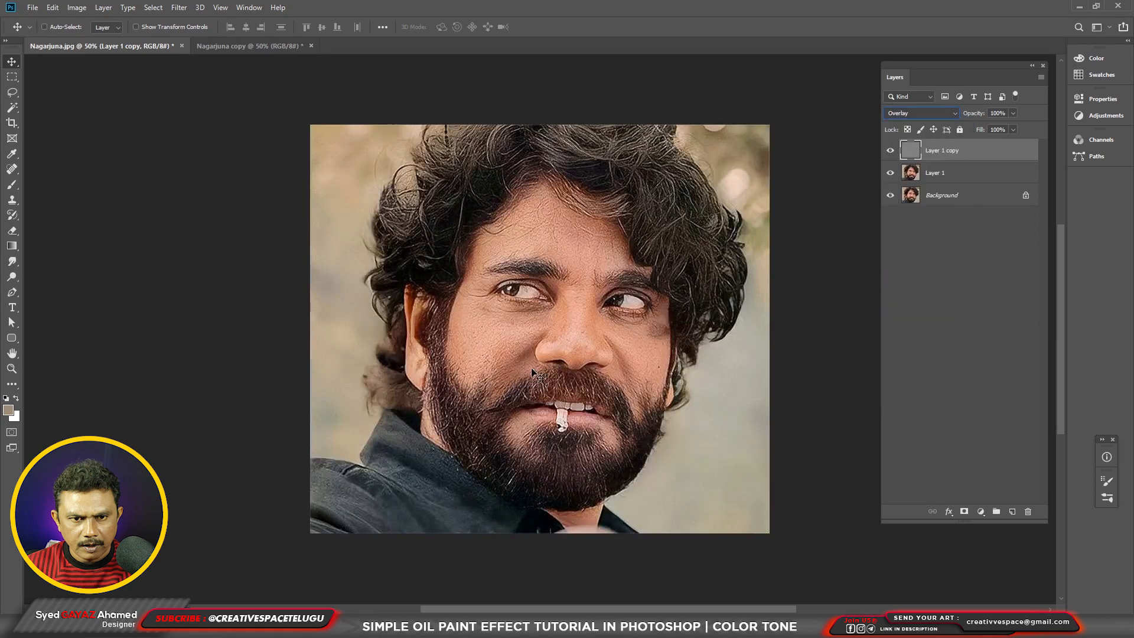
Compare the image with and without the Overlay layer, and merge that layer with Layer 1.
click(891, 151)
click(891, 152)
click(930, 175)
click(949, 155)
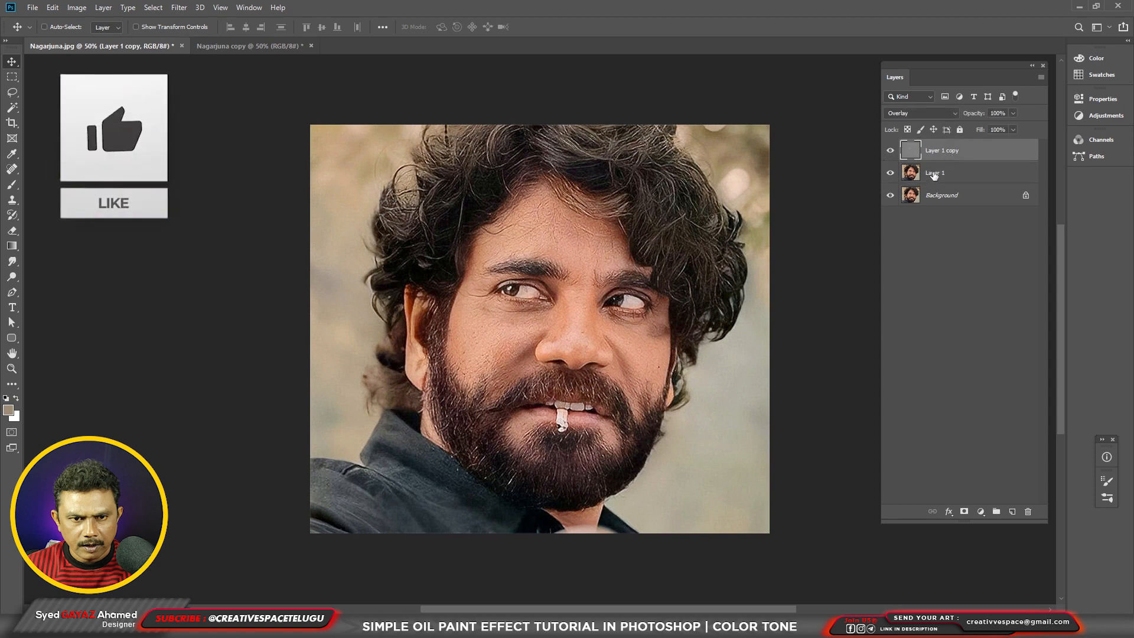
ctrl+click(934, 174)
key(ctrl+e)
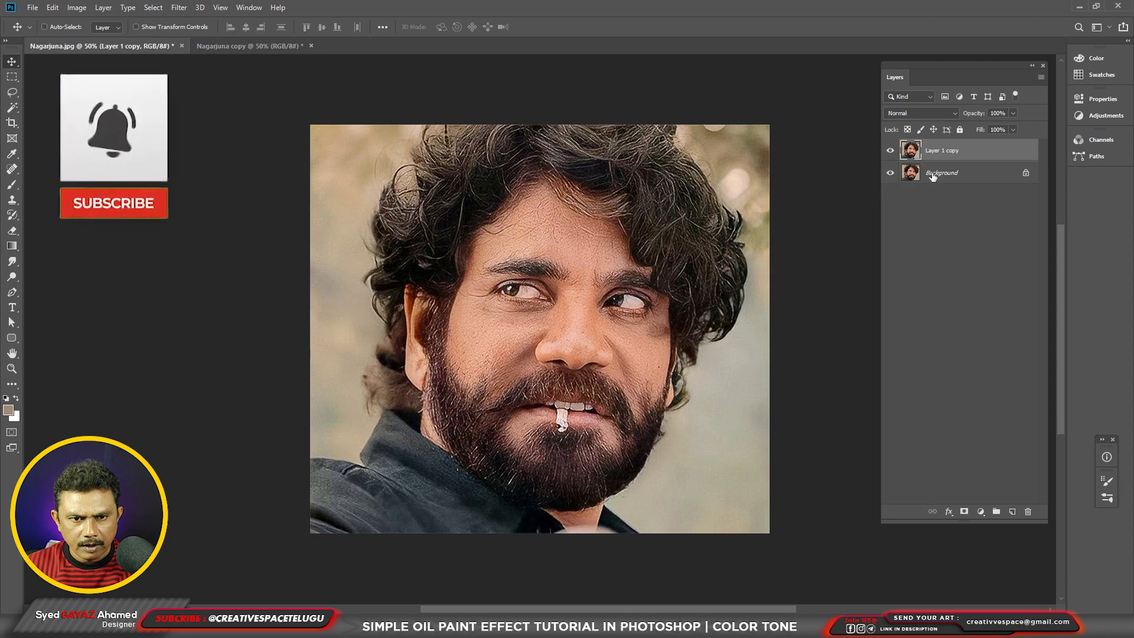
Sharpen the merged layer using Unsharp Mask with amount 135%, radius 2.5 pixels and threshold 0 levels.
click(179, 7)
mouse_move(201, 213)
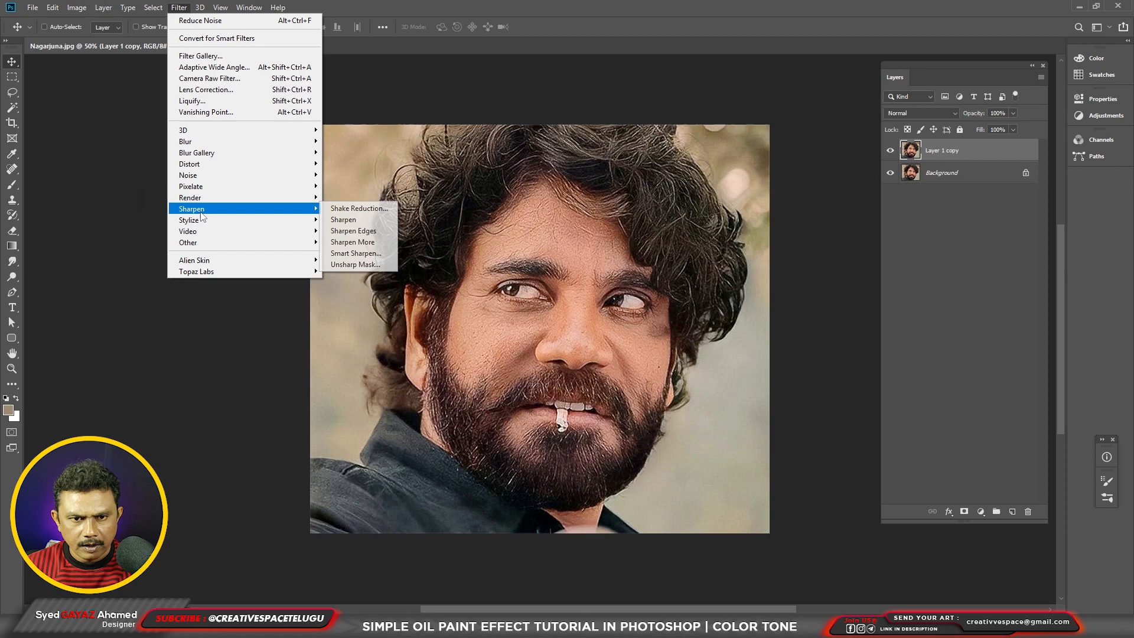
click(363, 264)
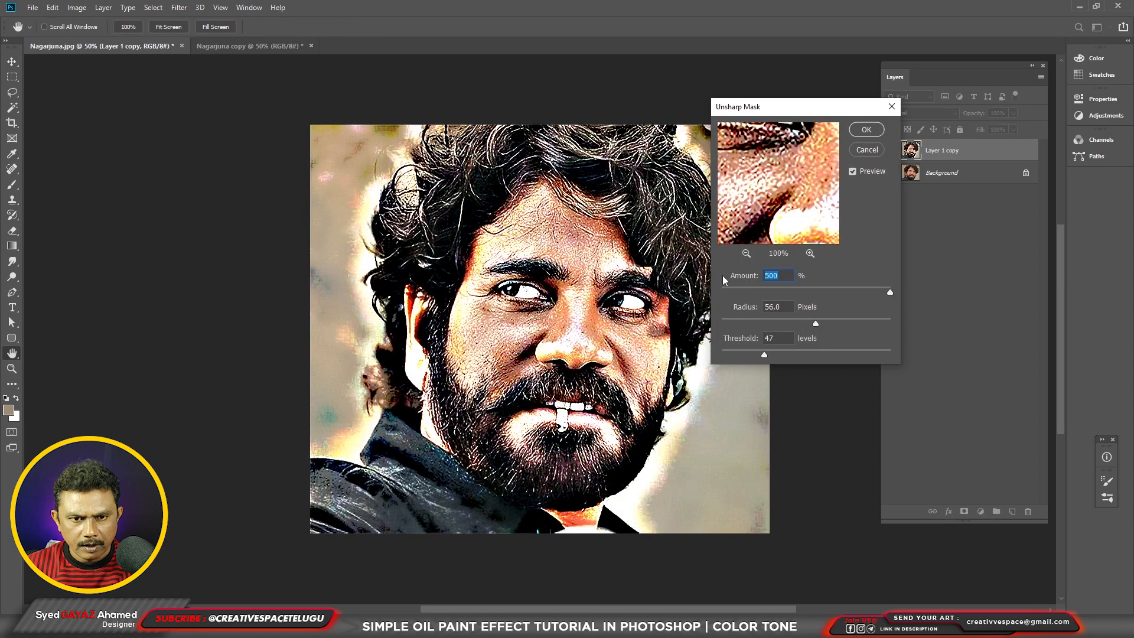
text(135)
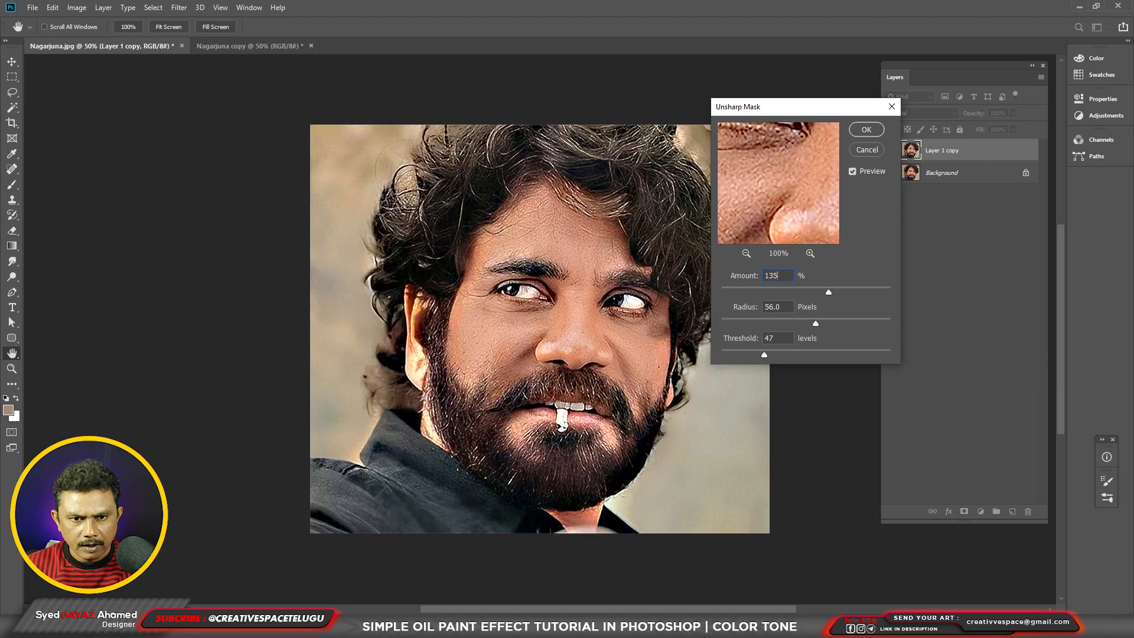
key(Tab)
text(2.)
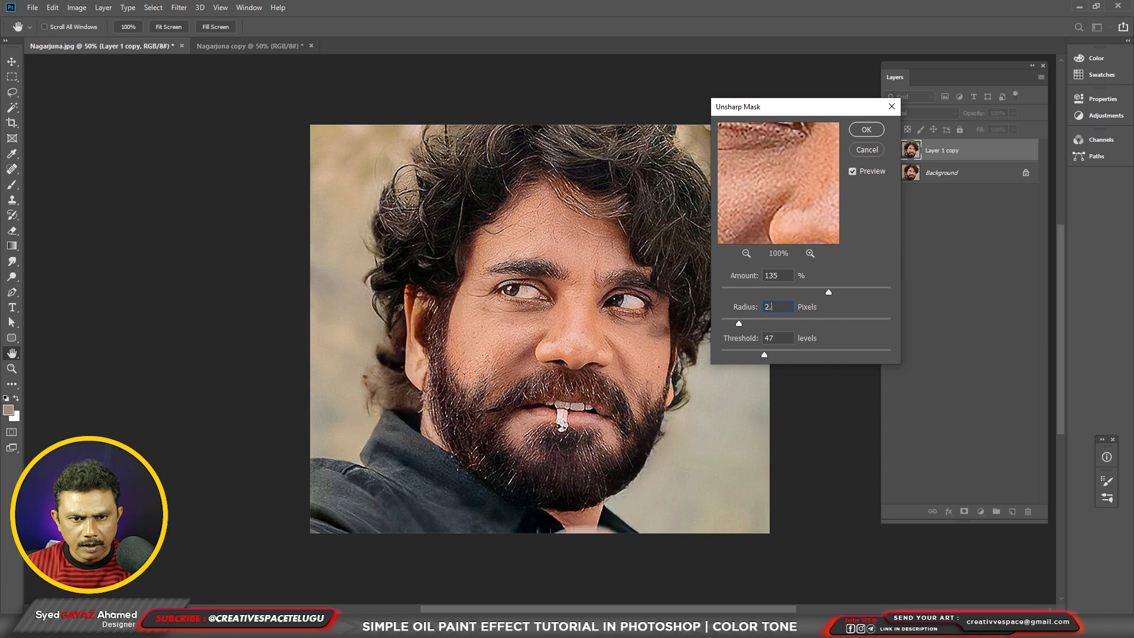
text(5)
key(Tab)
text(0)
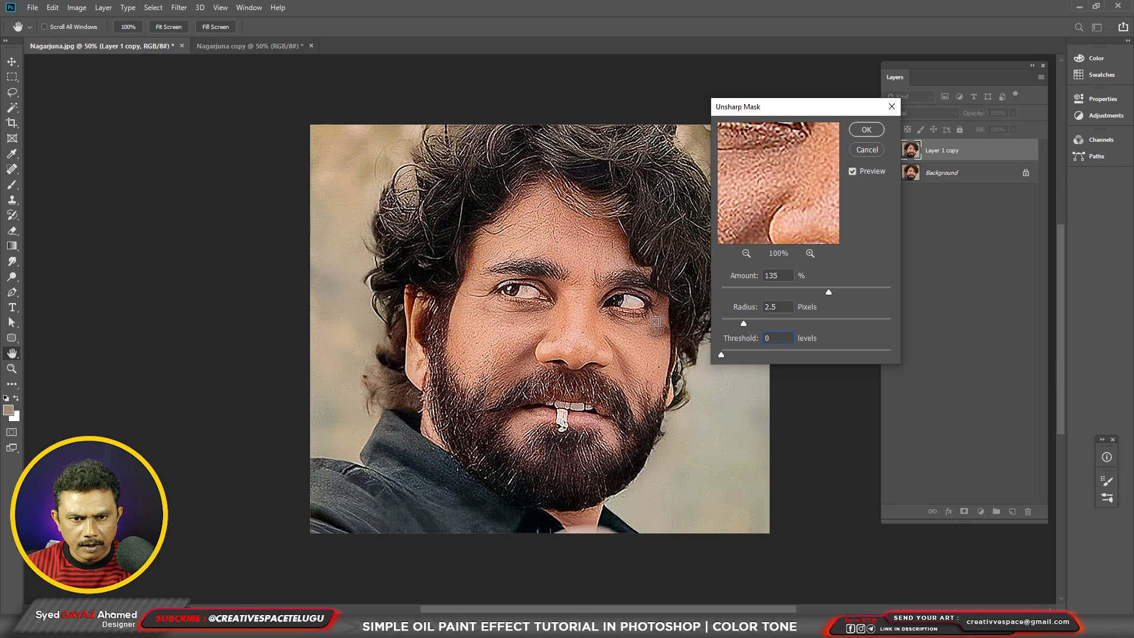
click(867, 130)
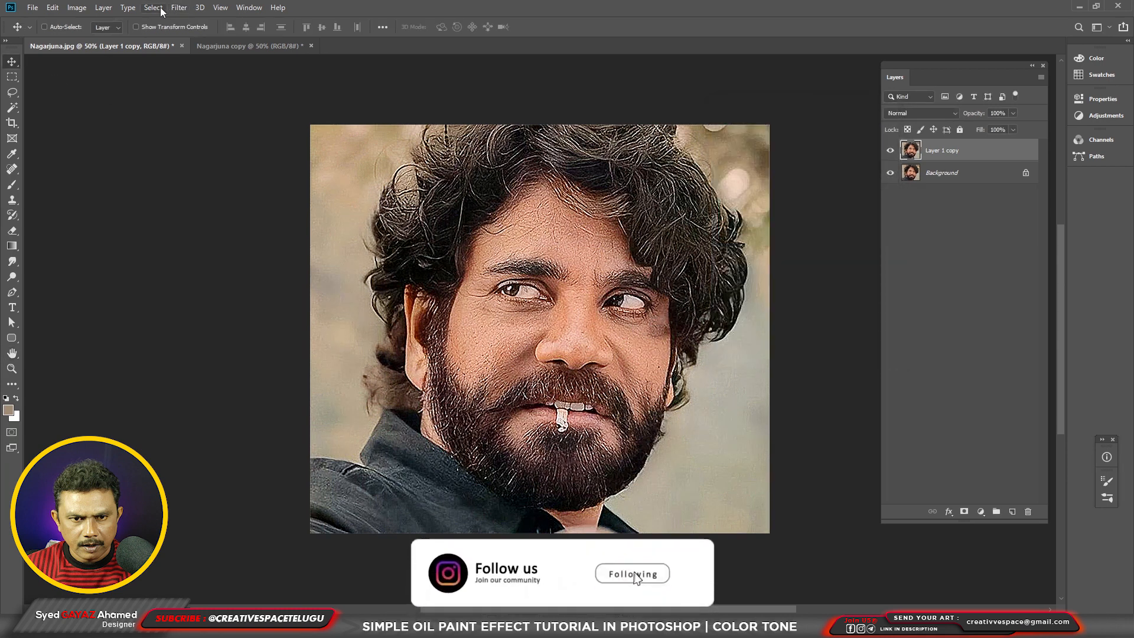
Apply the Diffuse filter to the merged layer in Anisotropic mode.
click(179, 8)
mouse_move(202, 223)
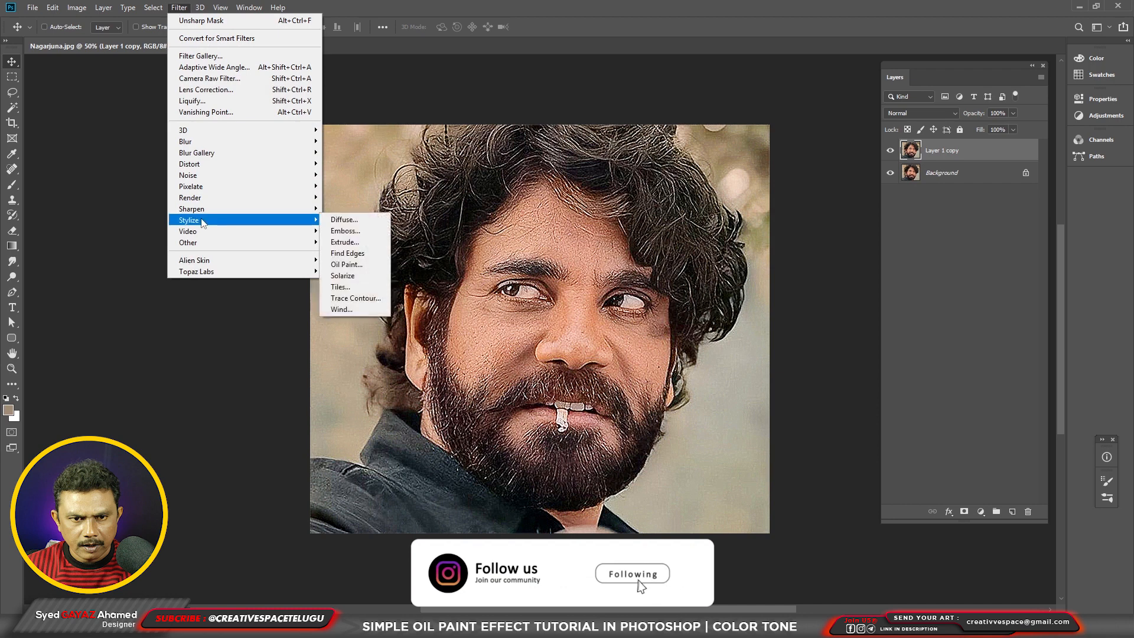
click(345, 221)
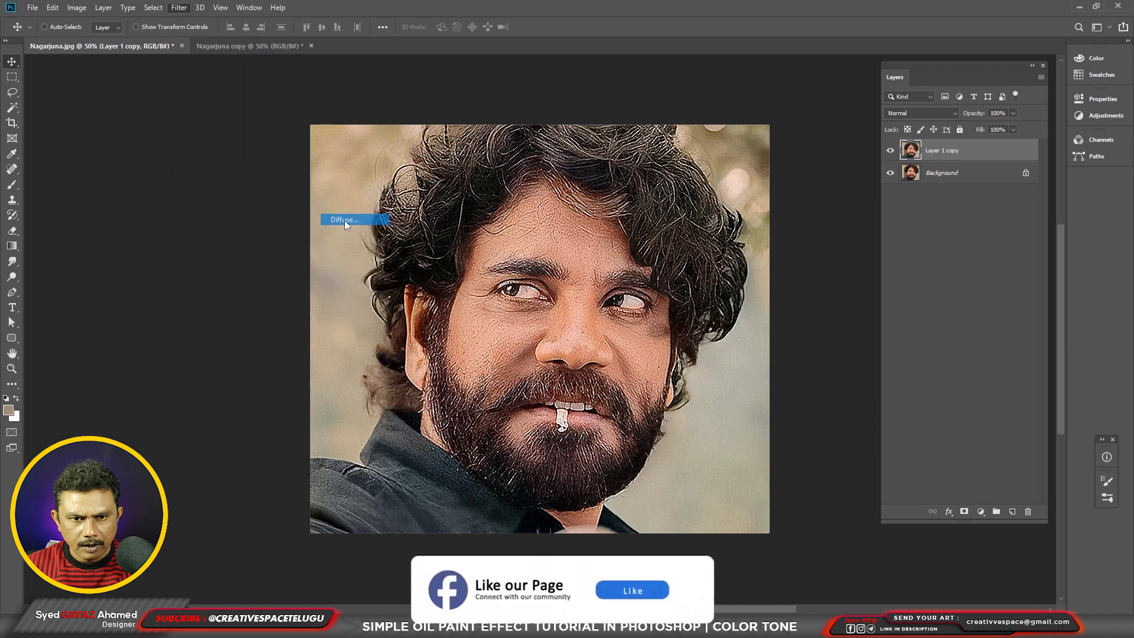
click(656, 330)
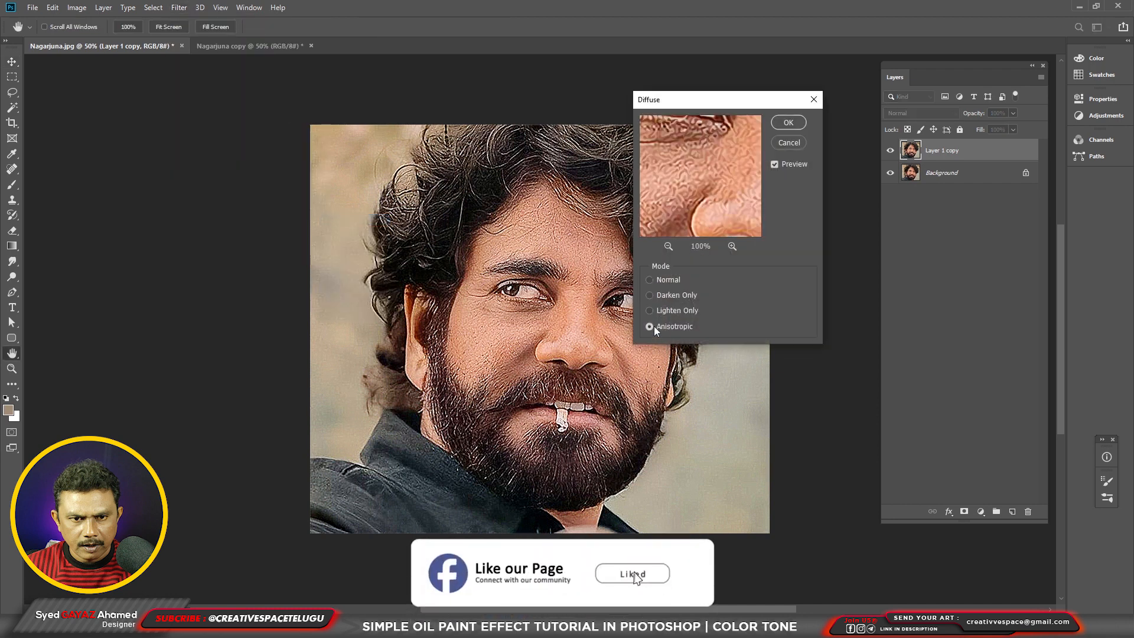
click(788, 123)
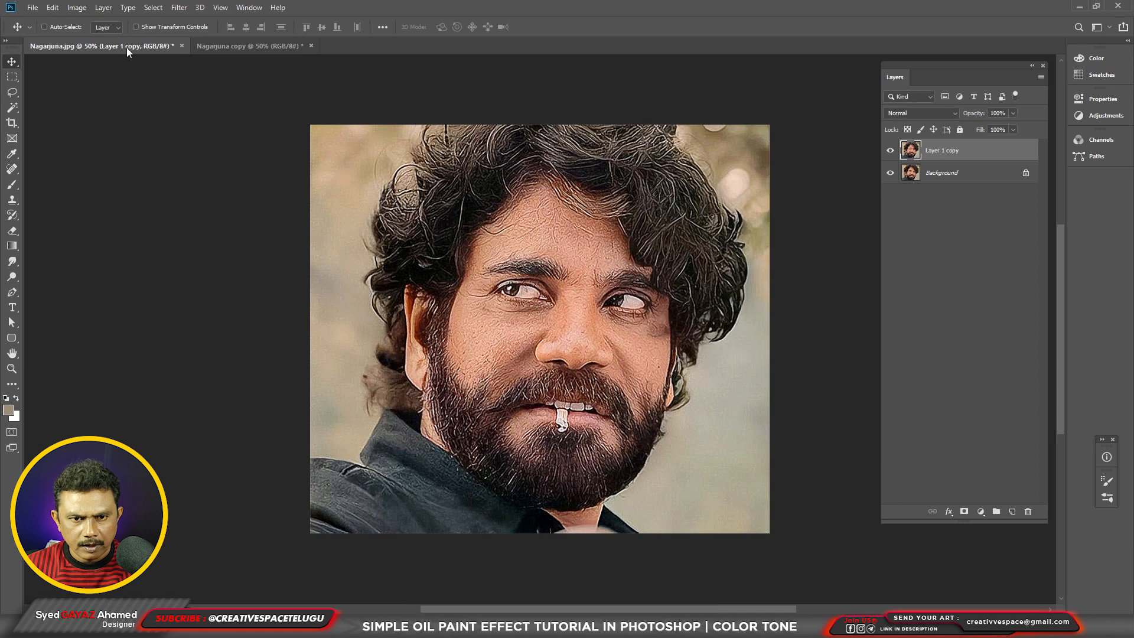
Rotate the canvas 90° clockwise and reapply the Diffuse filter to the sideways image.
click(77, 7)
mouse_move(133, 121)
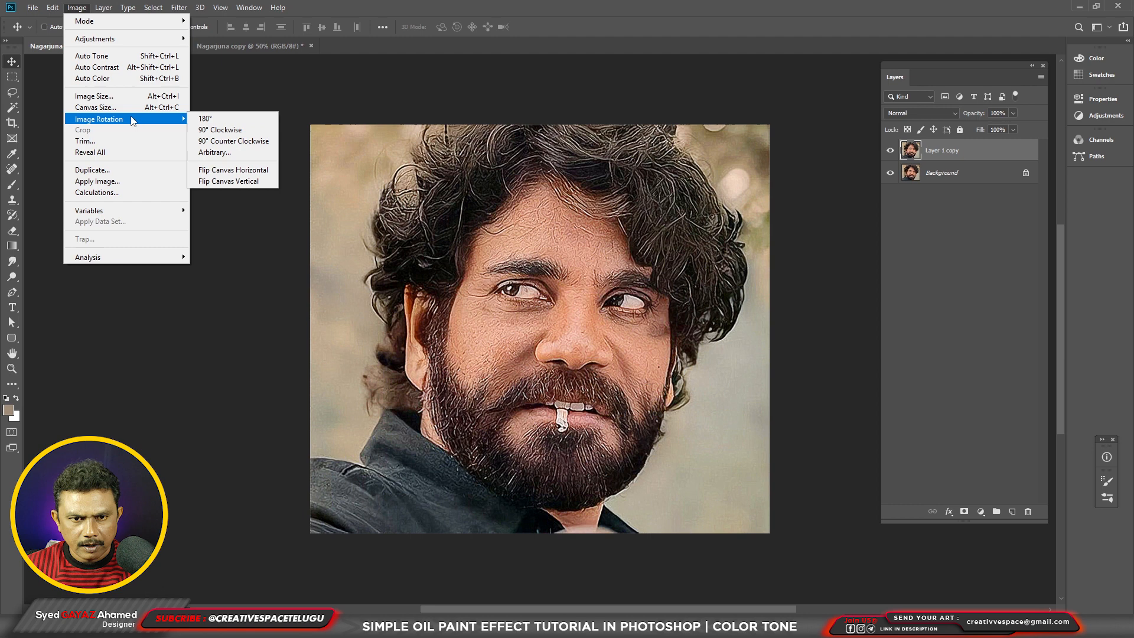
click(258, 131)
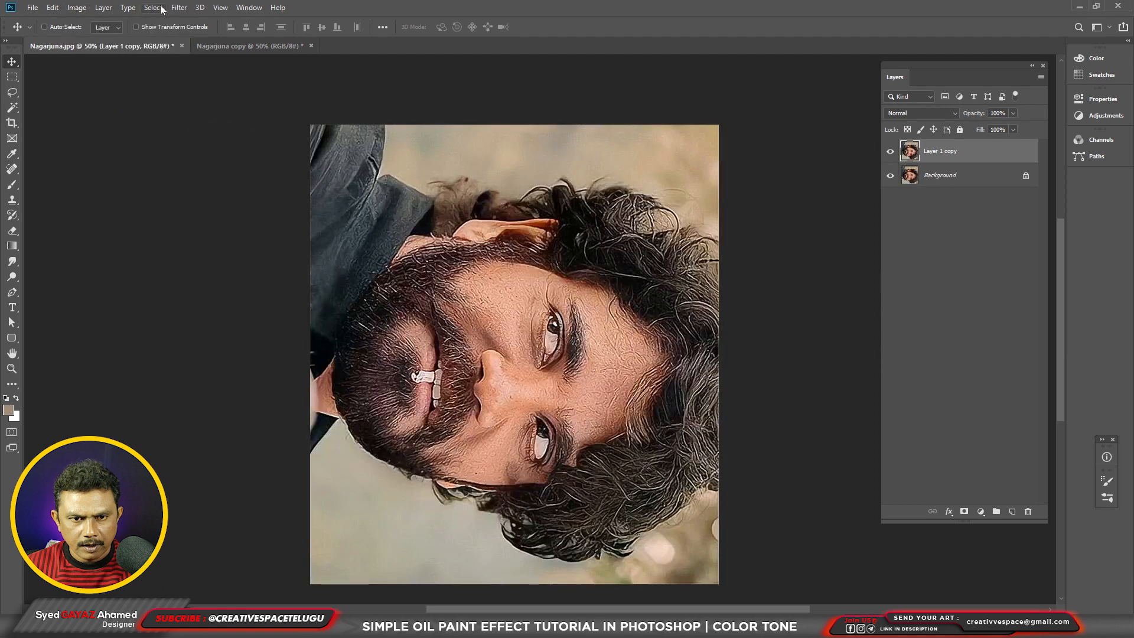
click(178, 8)
click(186, 21)
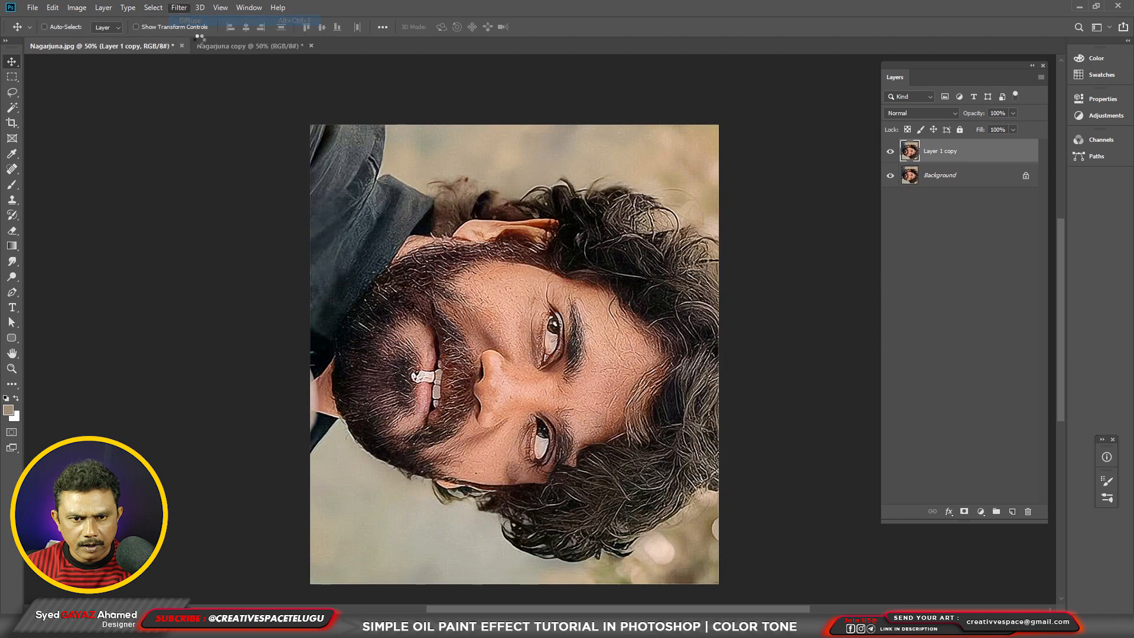
Rotate the canvas a further 90° clockwise so the portrait is upside down and reapply the Diffuse filter.
click(77, 8)
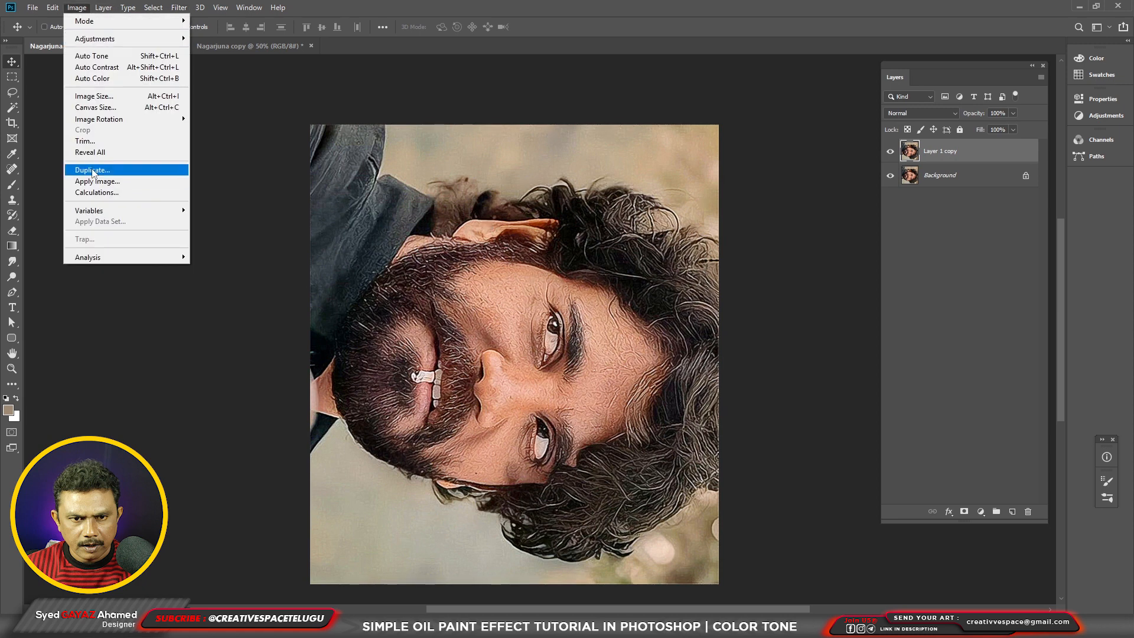
mouse_move(113, 119)
click(229, 131)
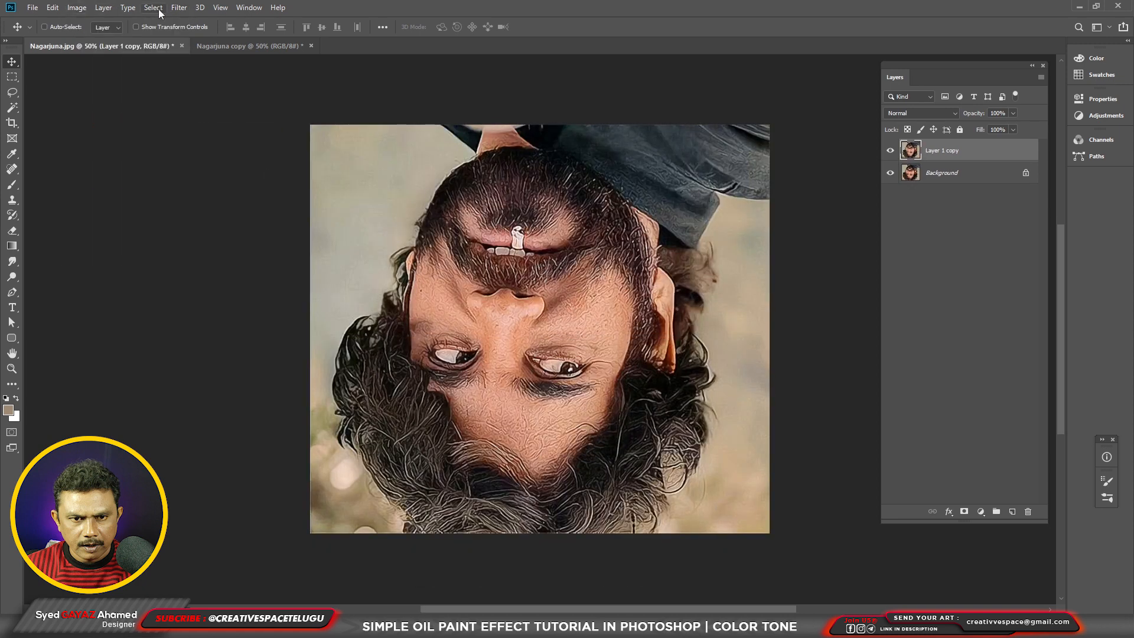
click(178, 8)
click(190, 20)
Rotate the canvas 90° clockwise for the third time and run the Diffuse filter on the layer again.
click(77, 8)
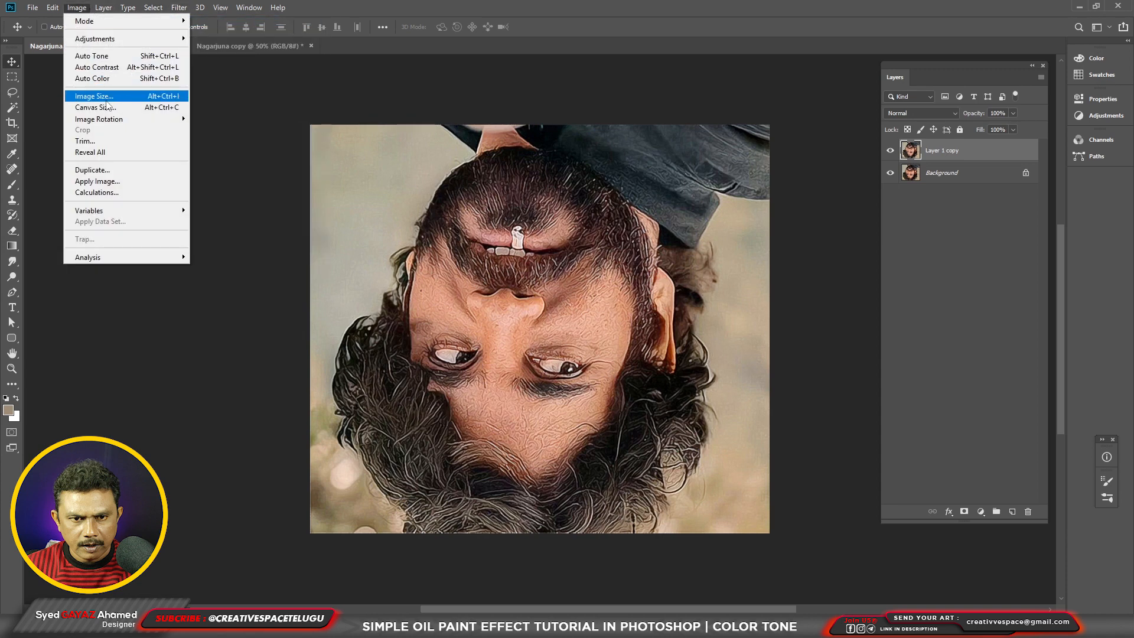
mouse_move(124, 119)
click(234, 130)
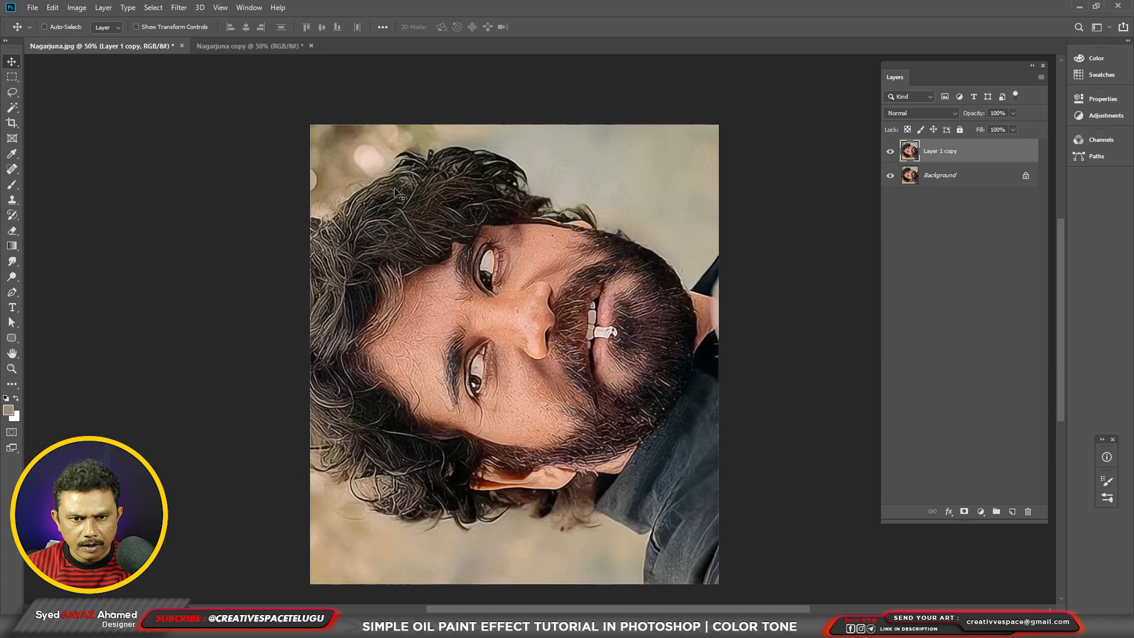
click(179, 8)
click(190, 20)
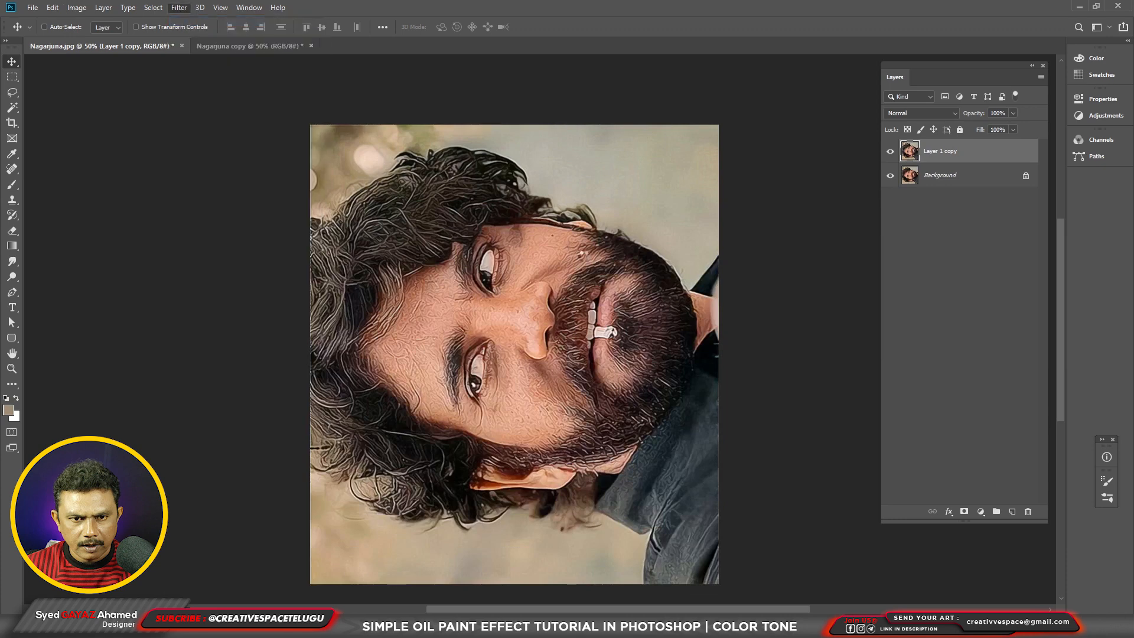
Return the portrait upright with a final 90° clockwise canvas rotation, reapply Diffuse, and compare it with the Background.
click(76, 8)
mouse_move(124, 119)
click(233, 133)
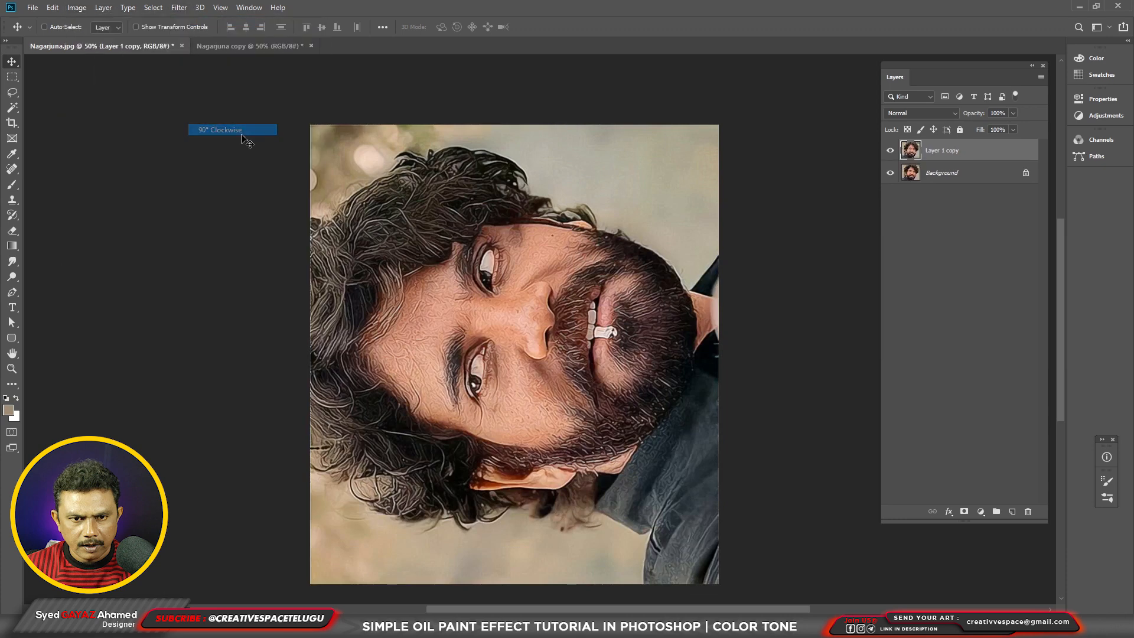
click(179, 8)
click(189, 21)
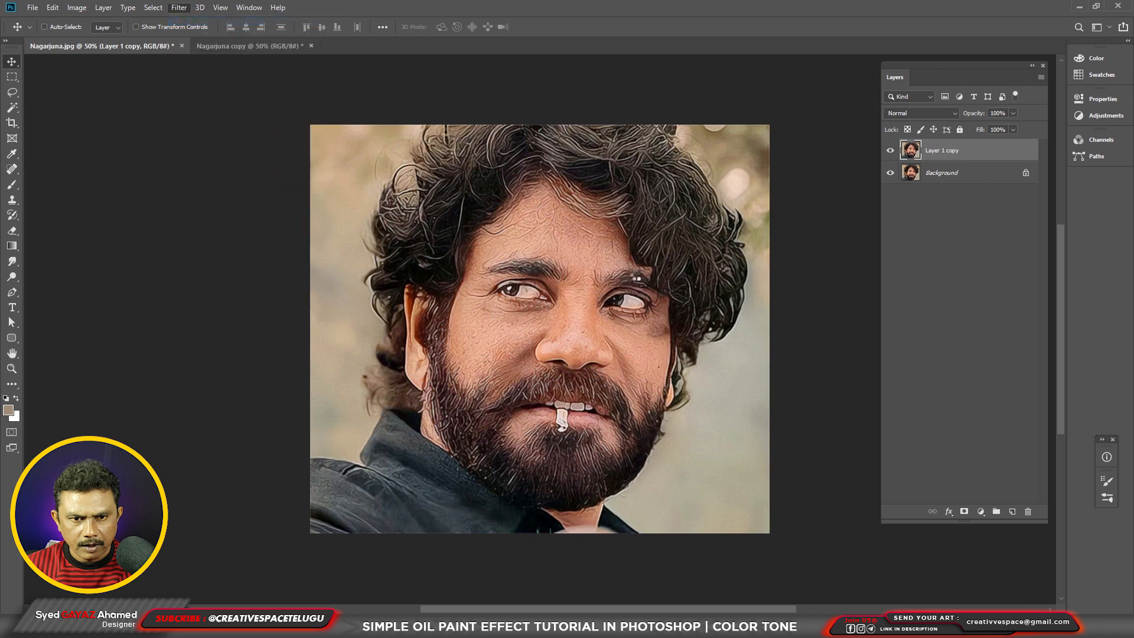
click(891, 152)
click(890, 152)
Apply Reduce Noise with Preserve Details at 0% and Reduce Color Noise at its minimum, and compare against the Background.
click(179, 7)
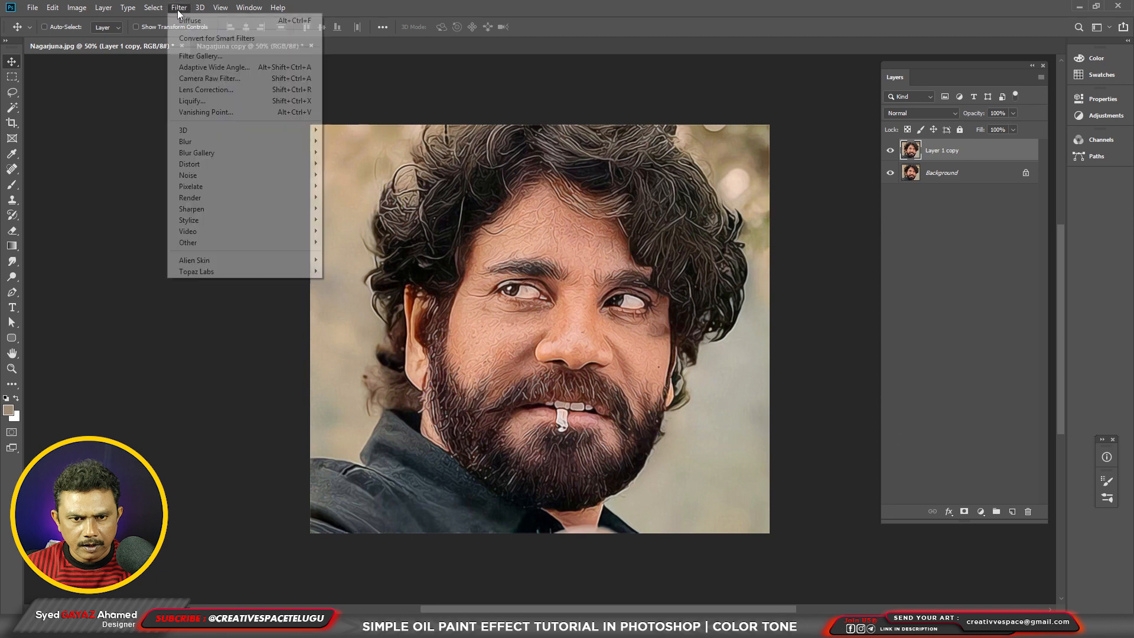
mouse_move(217, 174)
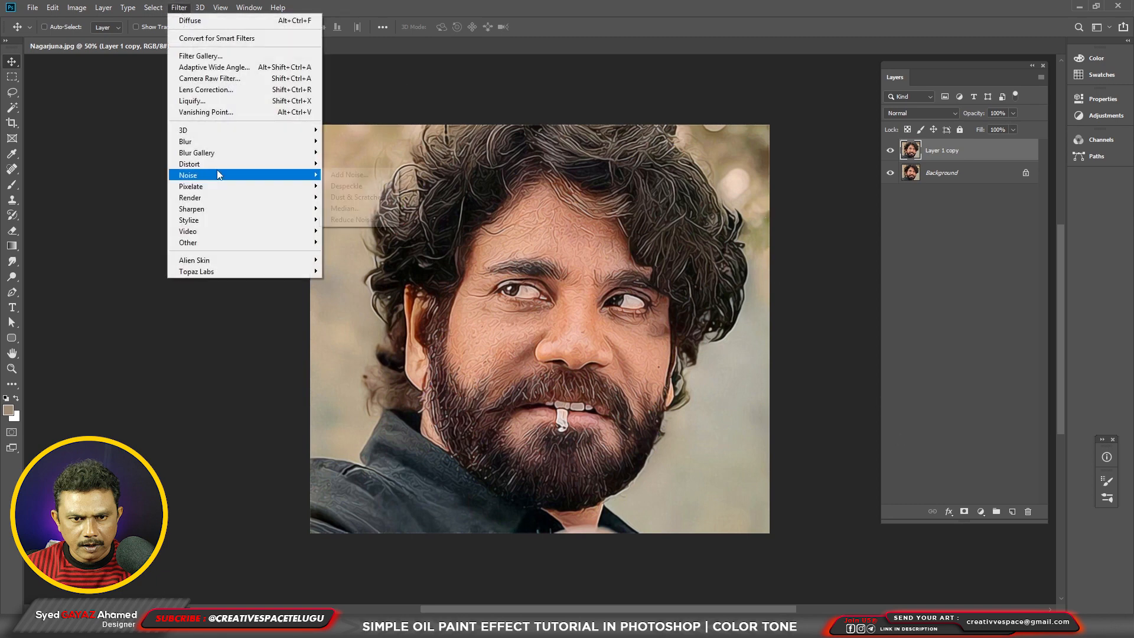
click(359, 220)
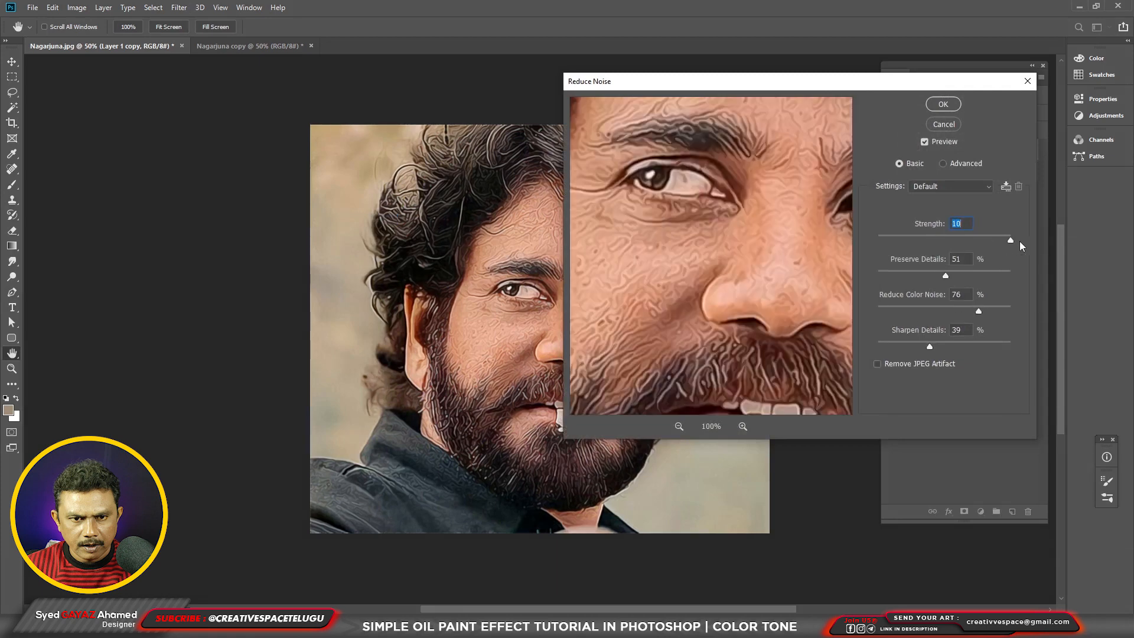
drag(946, 275, 805, 289)
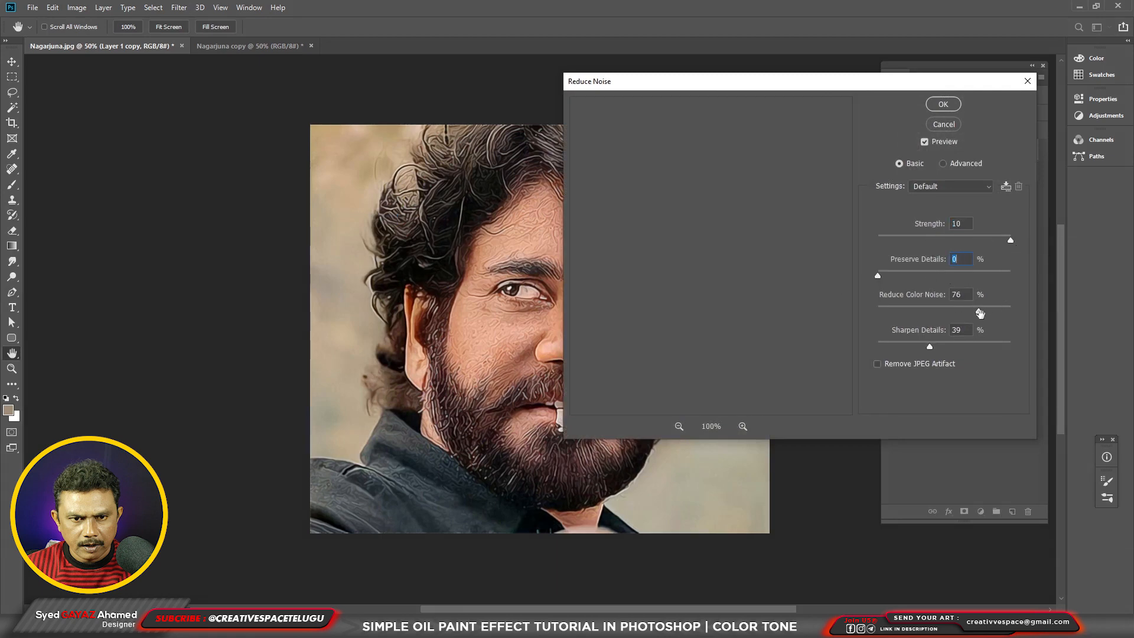
drag(979, 311, 874, 313)
click(943, 104)
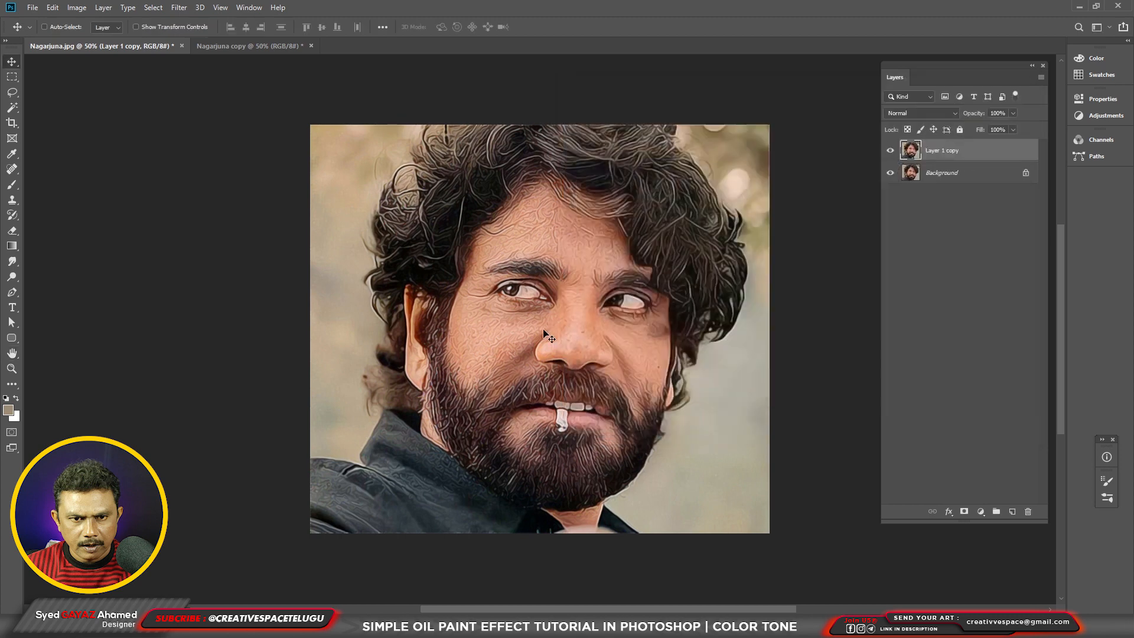
click(891, 151)
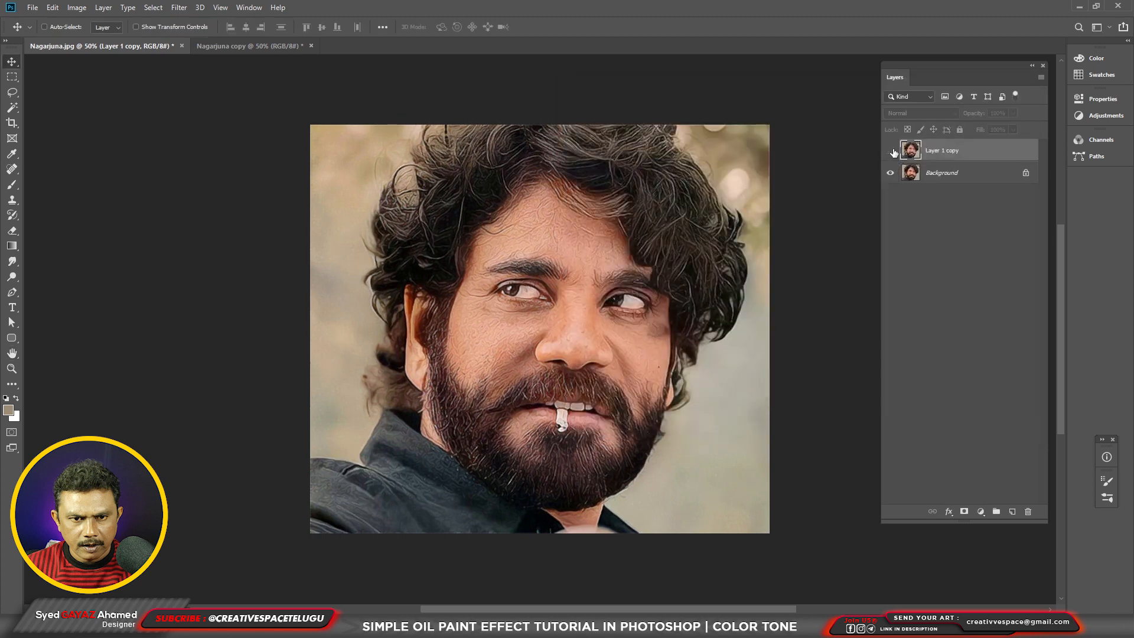
click(890, 151)
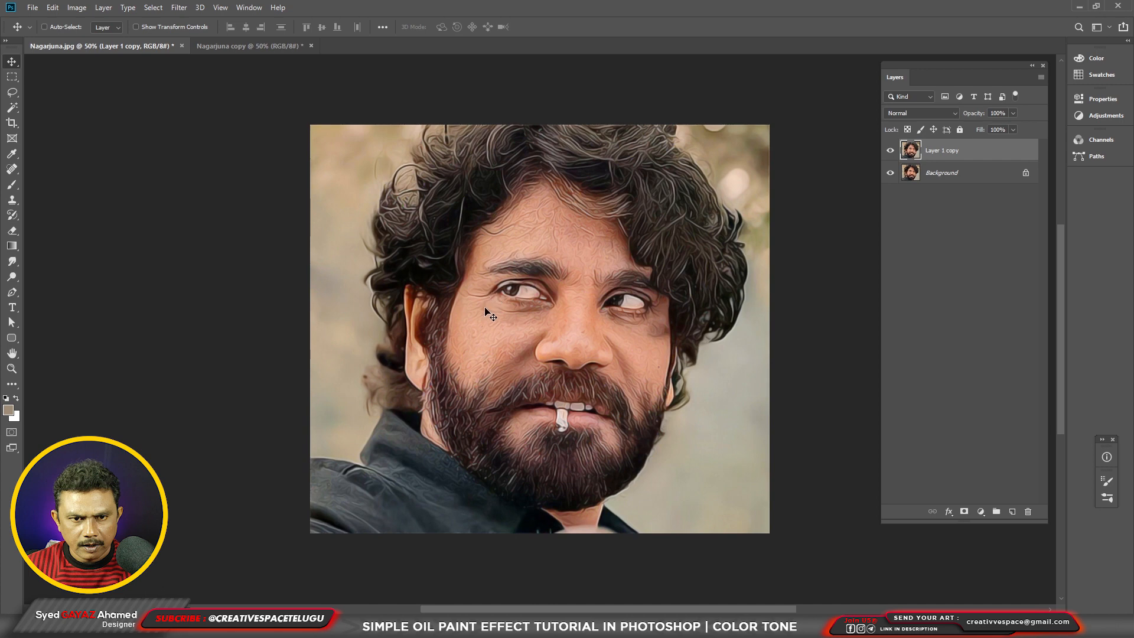
Duplicate the filtered layer, apply High Pass with a 2-pixel radius to the duplicate, and blend it as Overlay.
key(ctrl+j)
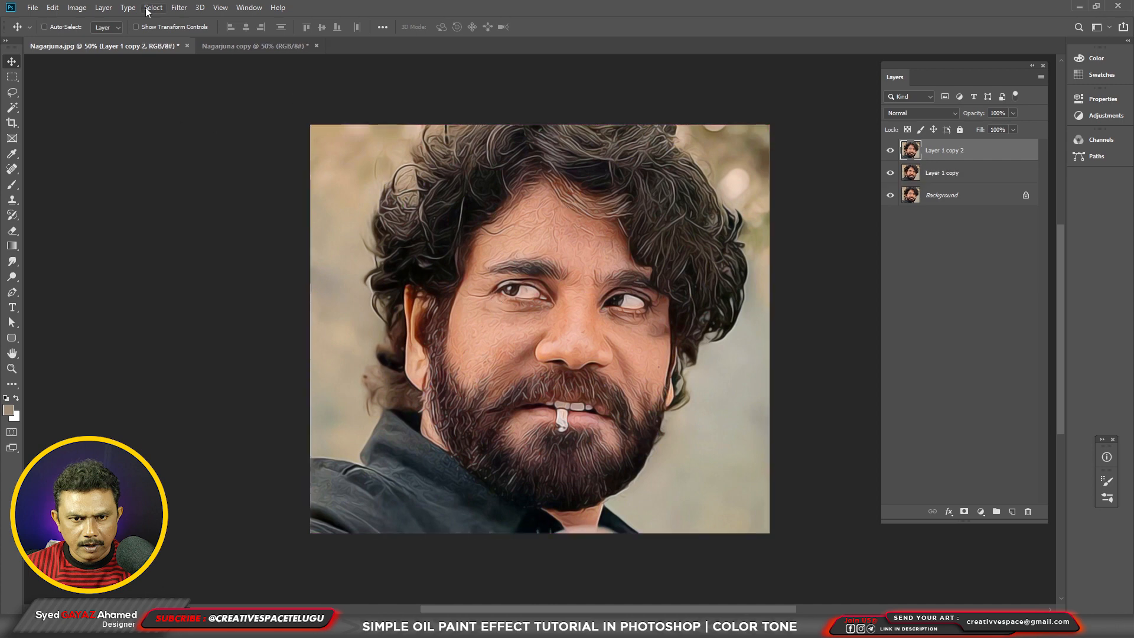
click(177, 8)
mouse_move(188, 242)
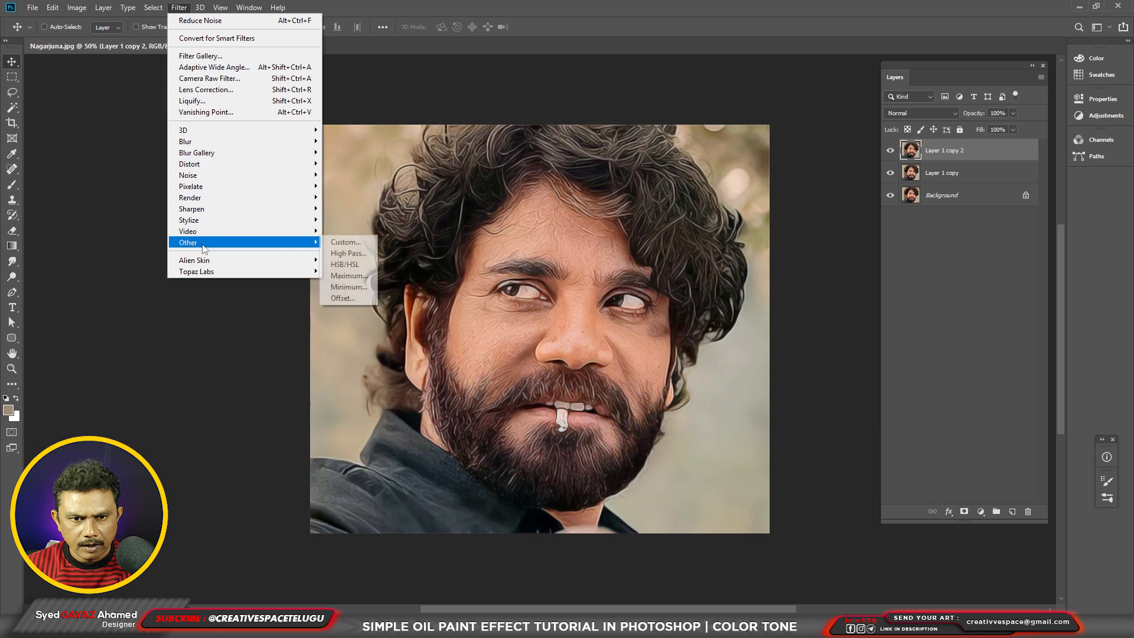
click(343, 254)
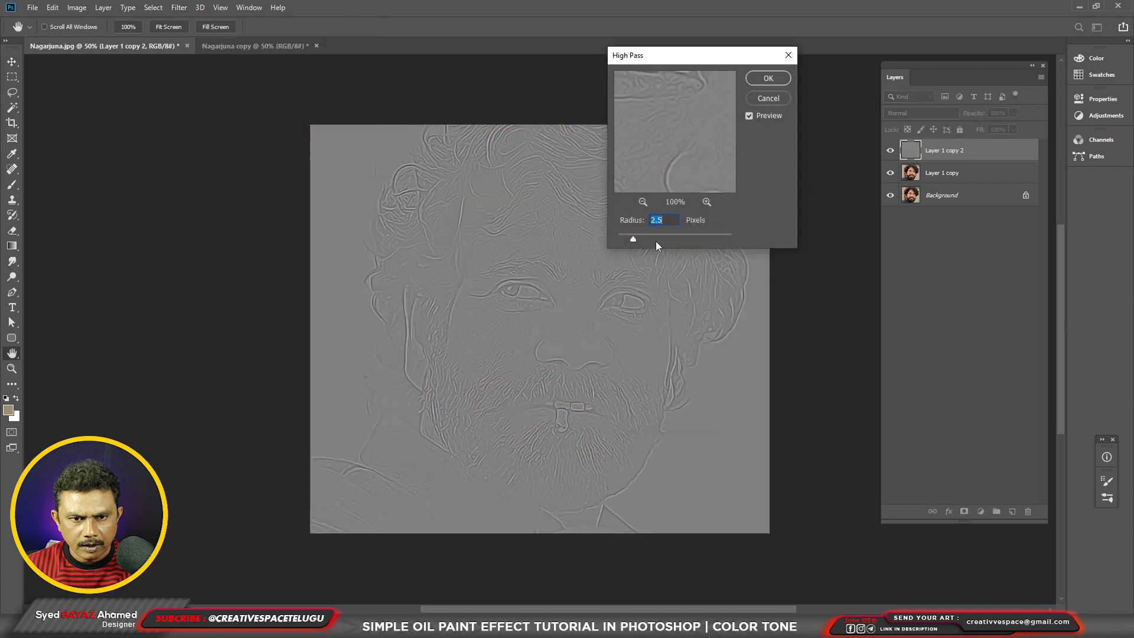
text(2)
key(Return)
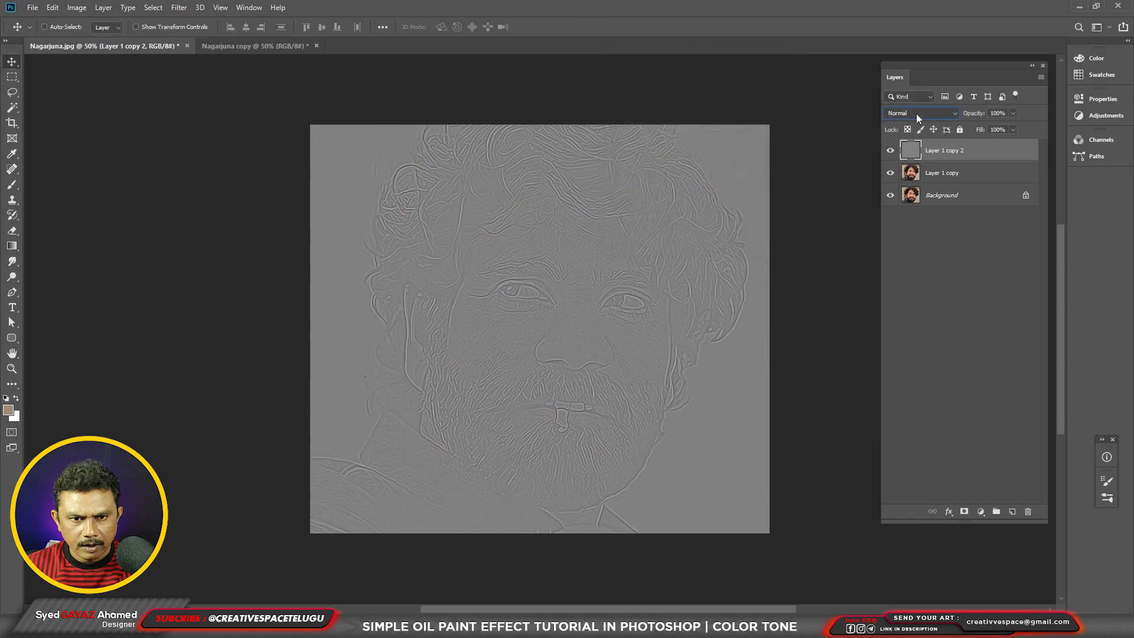
click(916, 113)
click(916, 254)
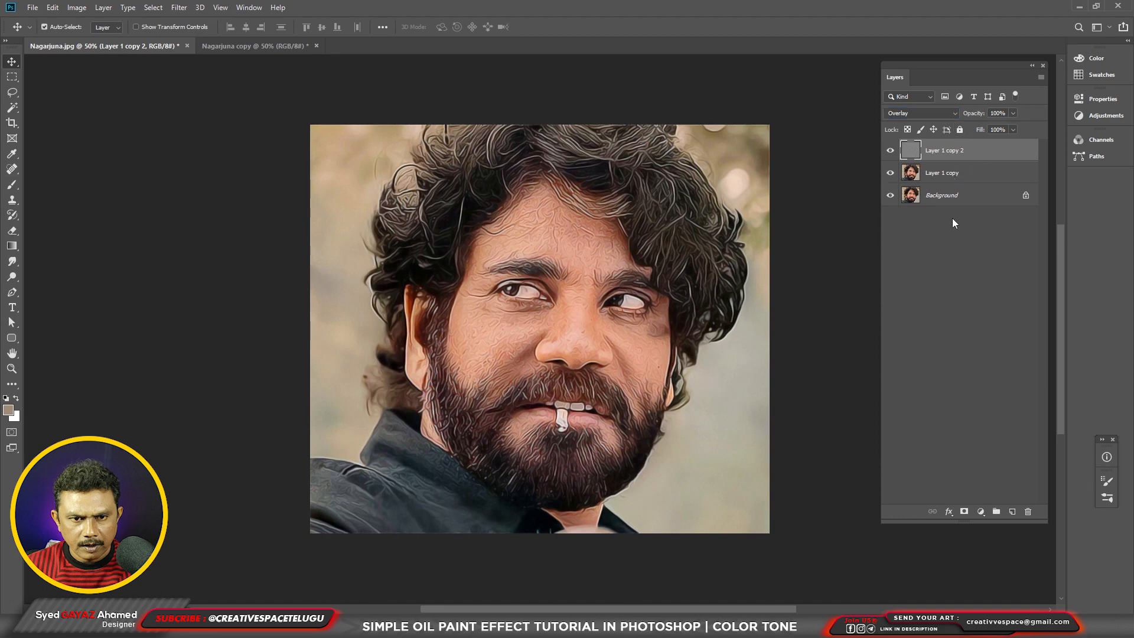
Stamp the visible image to a new layer at 50% opacity, and merge all layers above the Background.
key(ctrl+shift+alt+e)
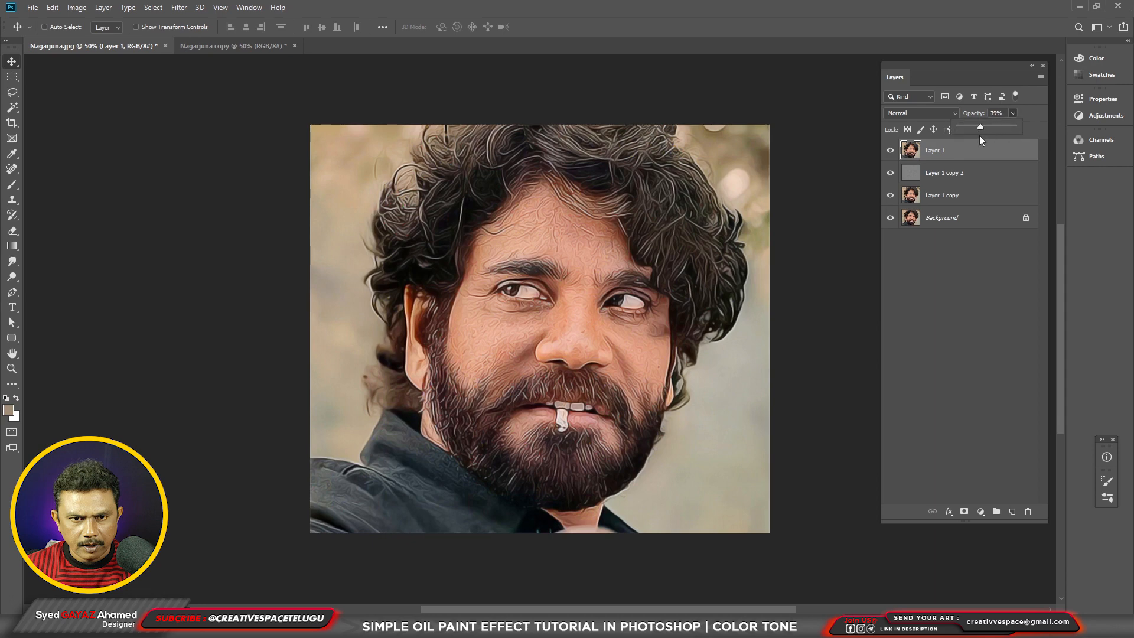
text(50)
click(970, 217)
click(969, 193)
ctrl+click(983, 174)
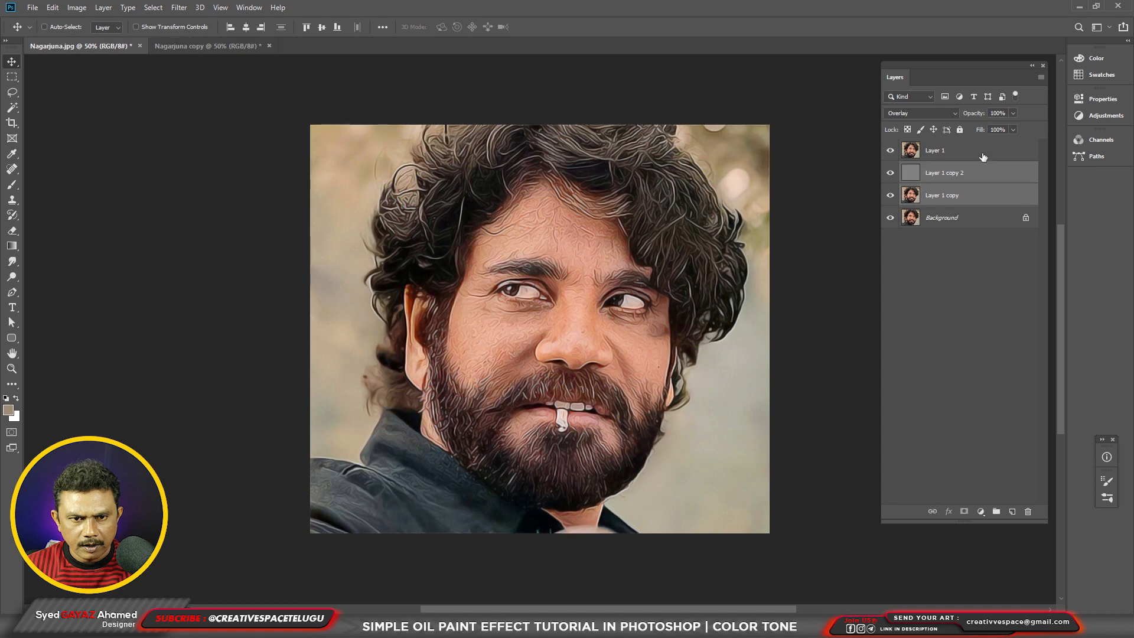
ctrl+click(983, 156)
key(ctrl+e)
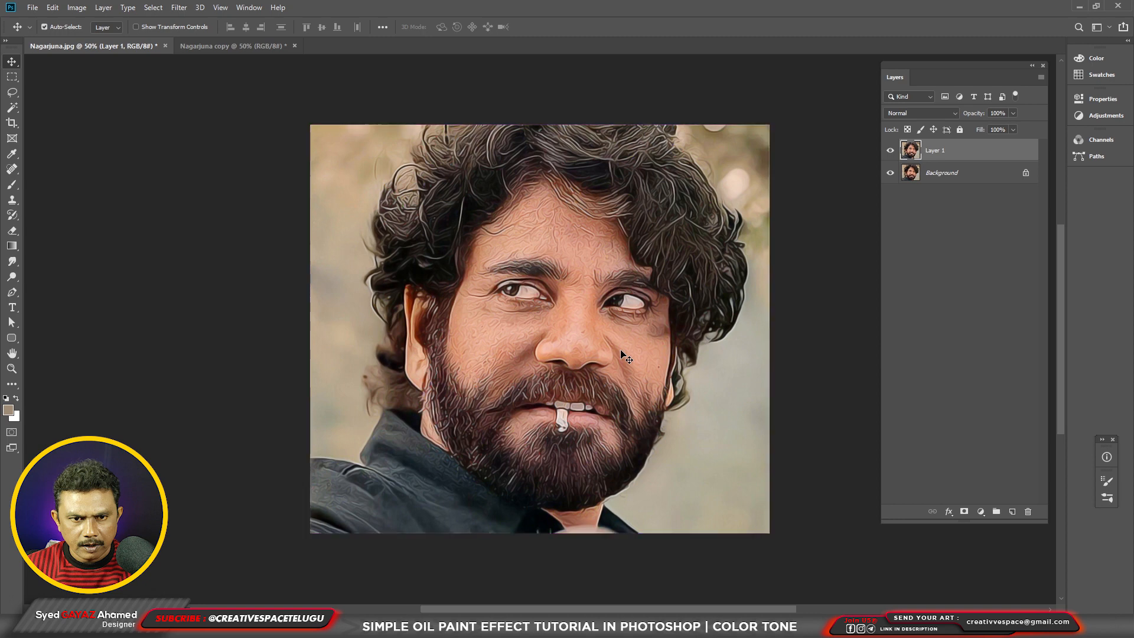
Desaturate Layer 1 and adjust its Brightness/Contrast with slightly raised brightness.
key(ctrl+shift+u)
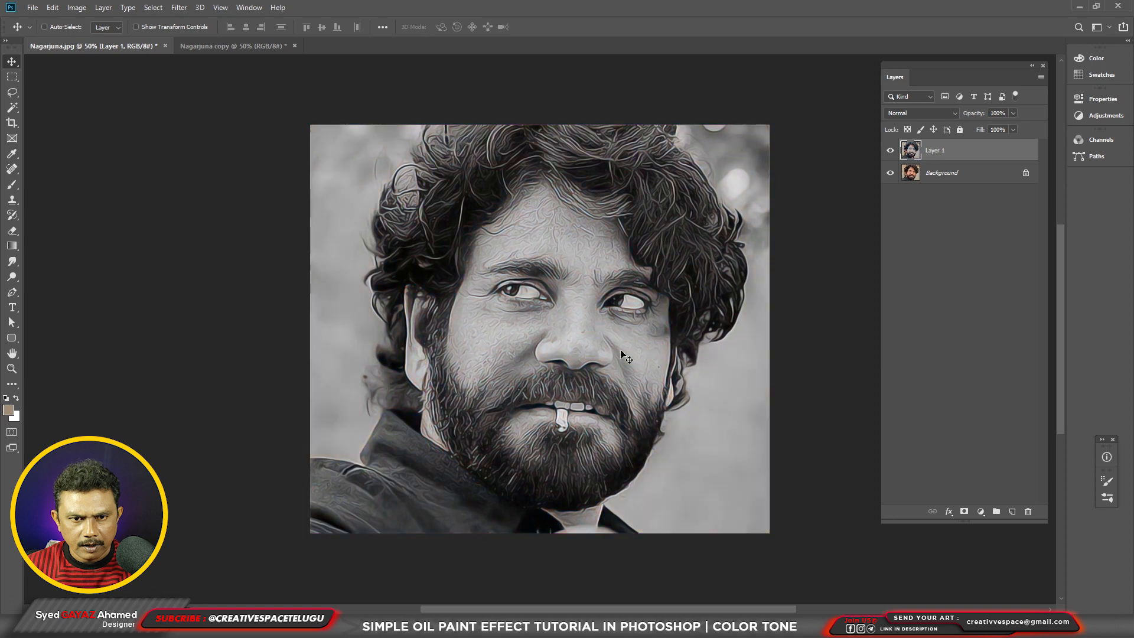
key(alt+i)
key(j)
key(c)
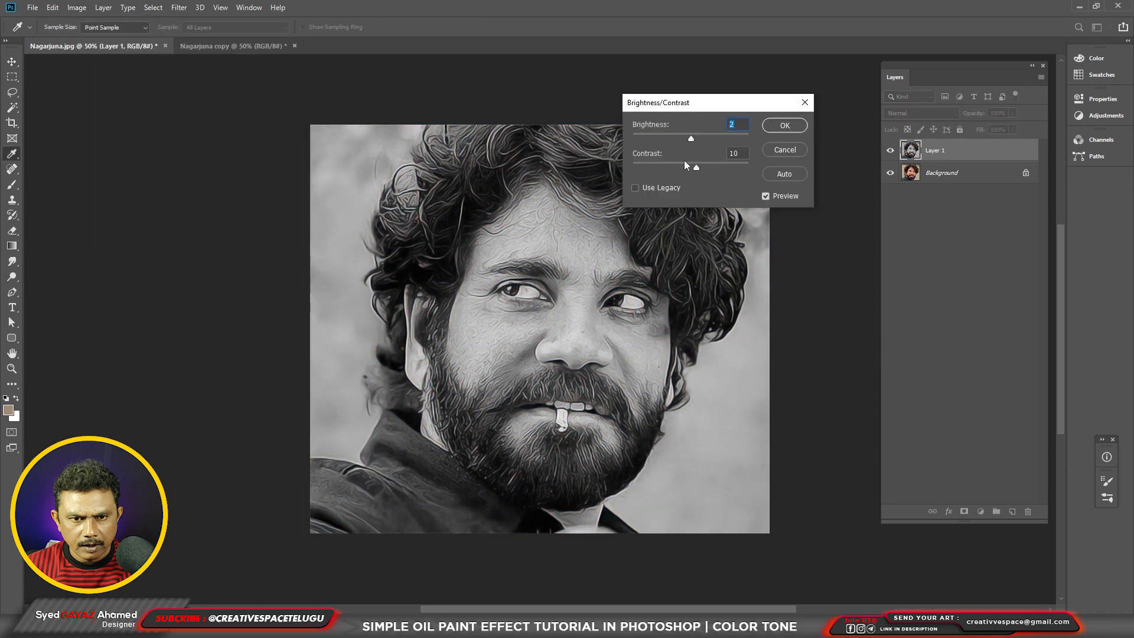
key(Tab)
key(Down)
drag(693, 140, 699, 137)
key(Return)
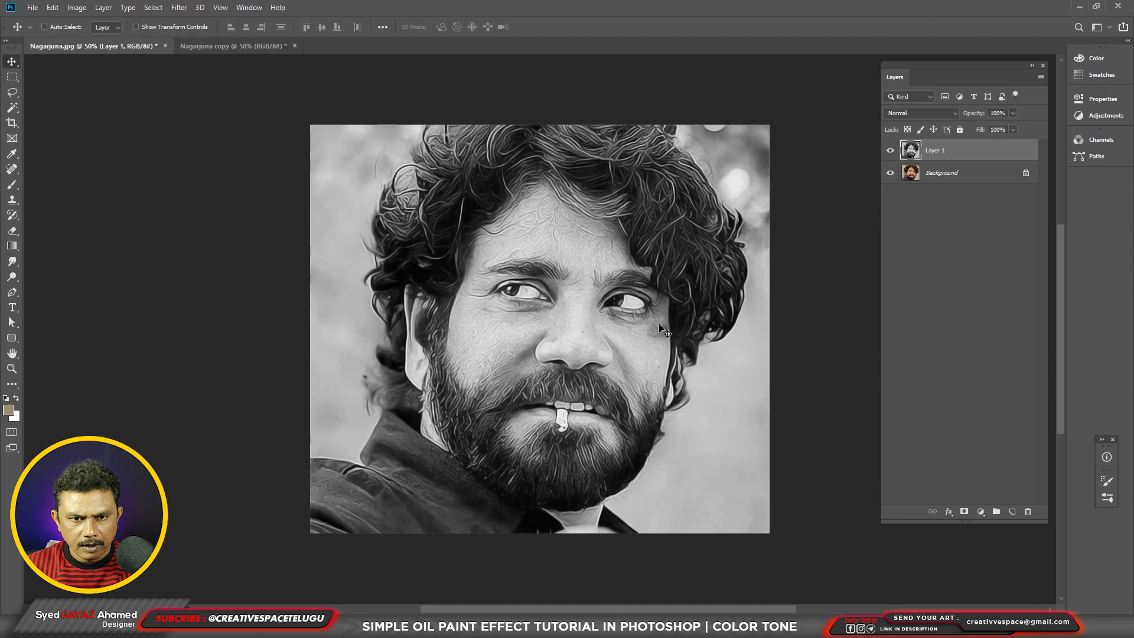
Add a Solid Color fill layer in brown #8e7860 above Layer 1 and set its blend mode to Color.
click(981, 512)
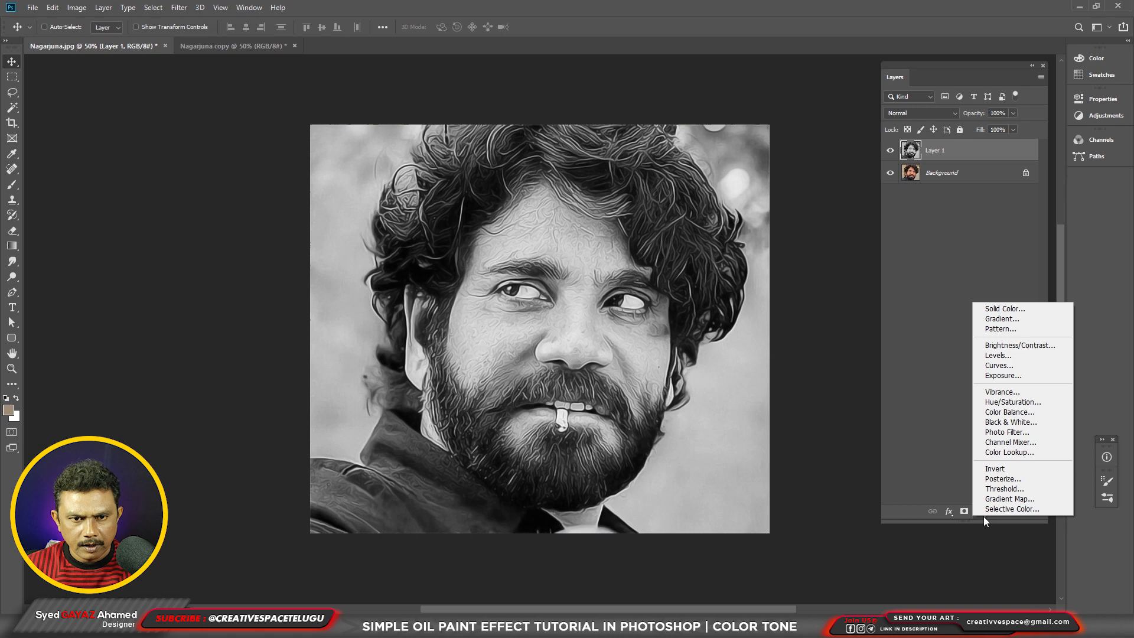
click(1005, 308)
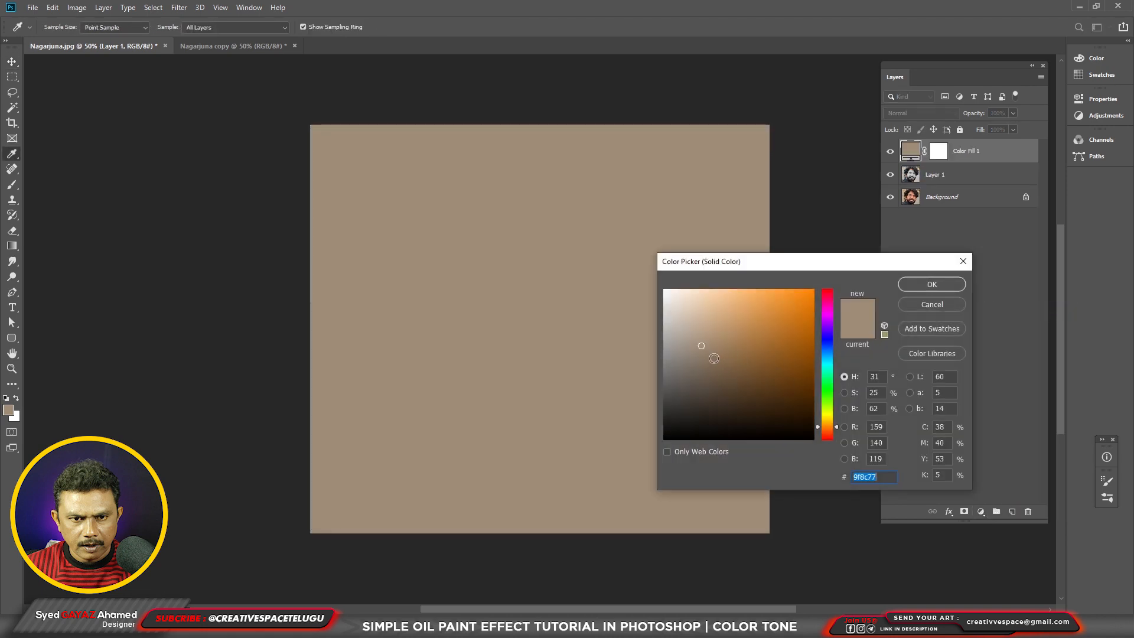
drag(711, 354, 713, 356)
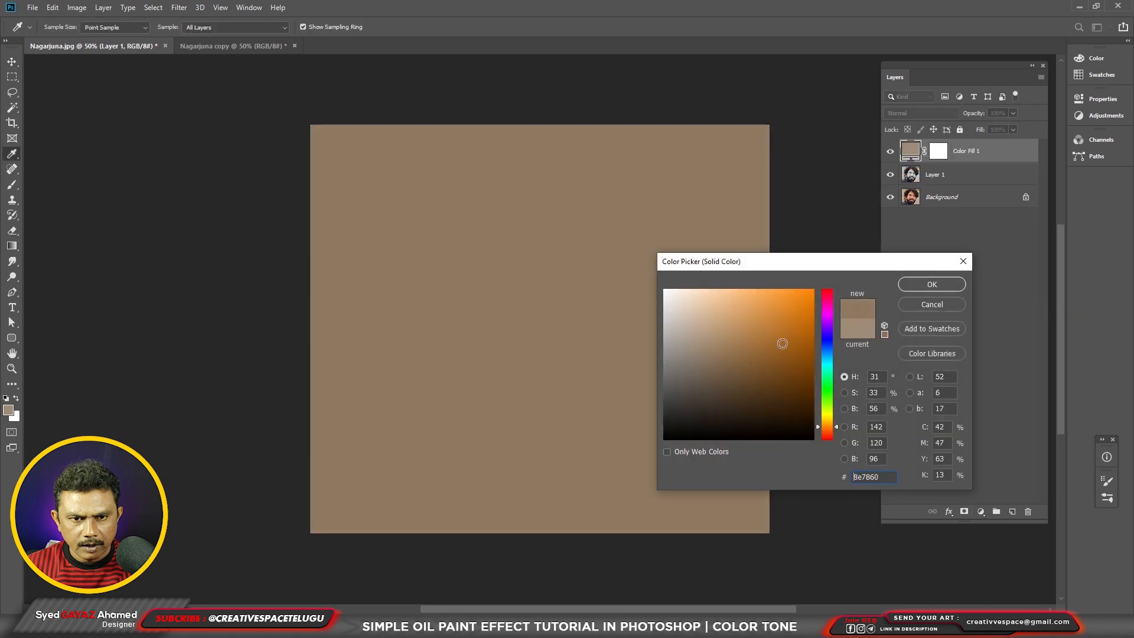
click(932, 284)
key(v)
click(921, 113)
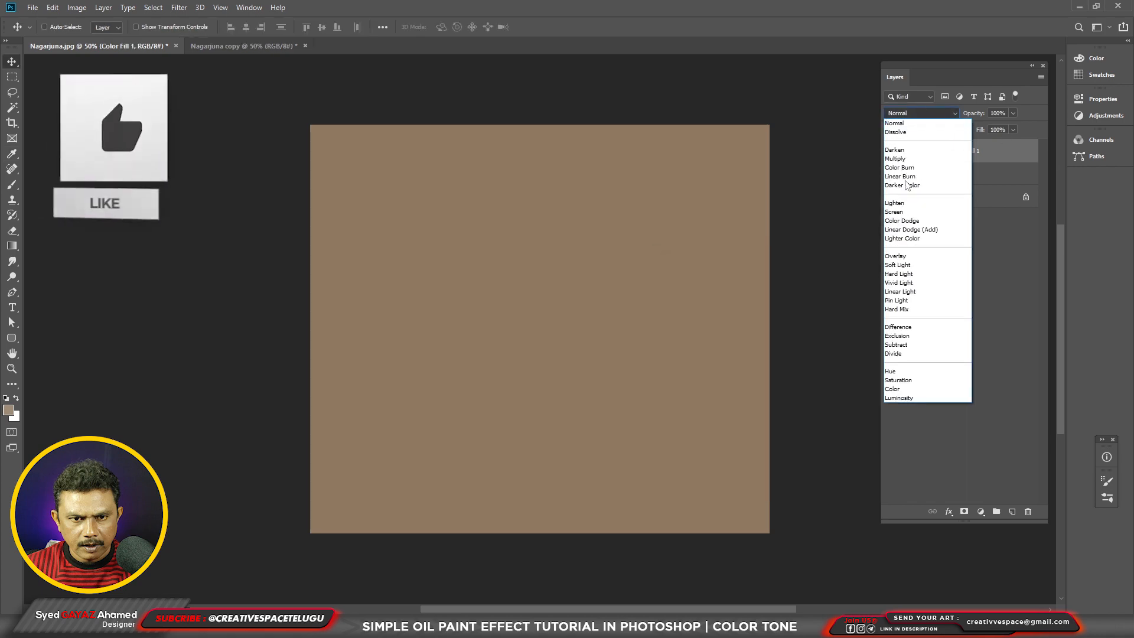
click(910, 387)
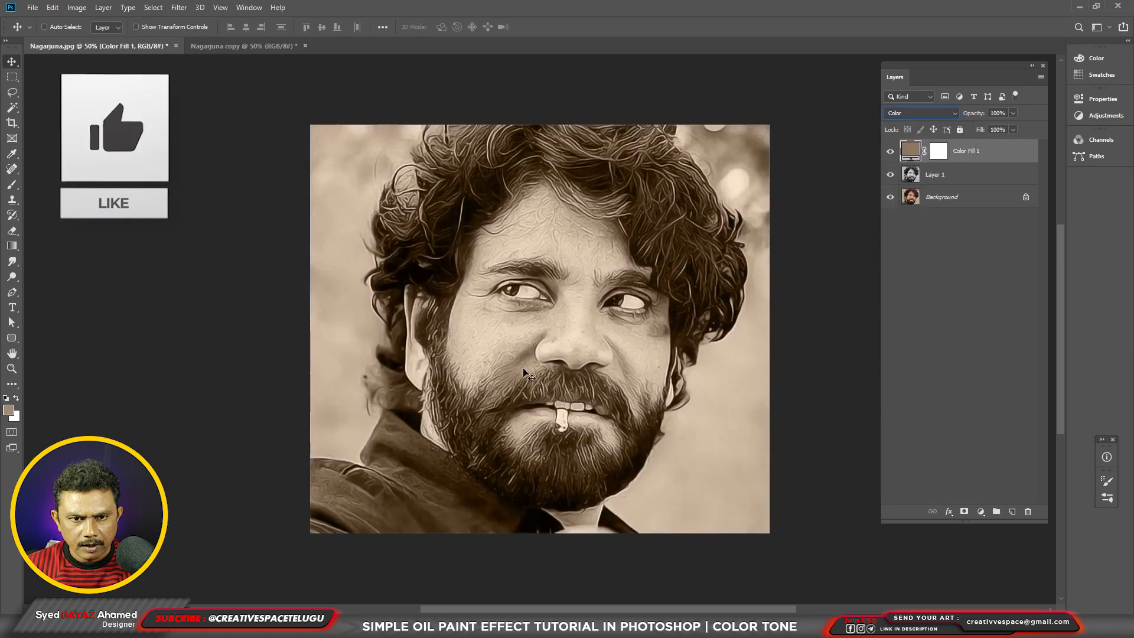
Change the colour of the fill layer to a darker brown, #74614d.
double_click(913, 151)
mouse_move(710, 363)
mouse_down()
mouse_move(704, 372)
mouse_move(714, 371)
mouse_up()
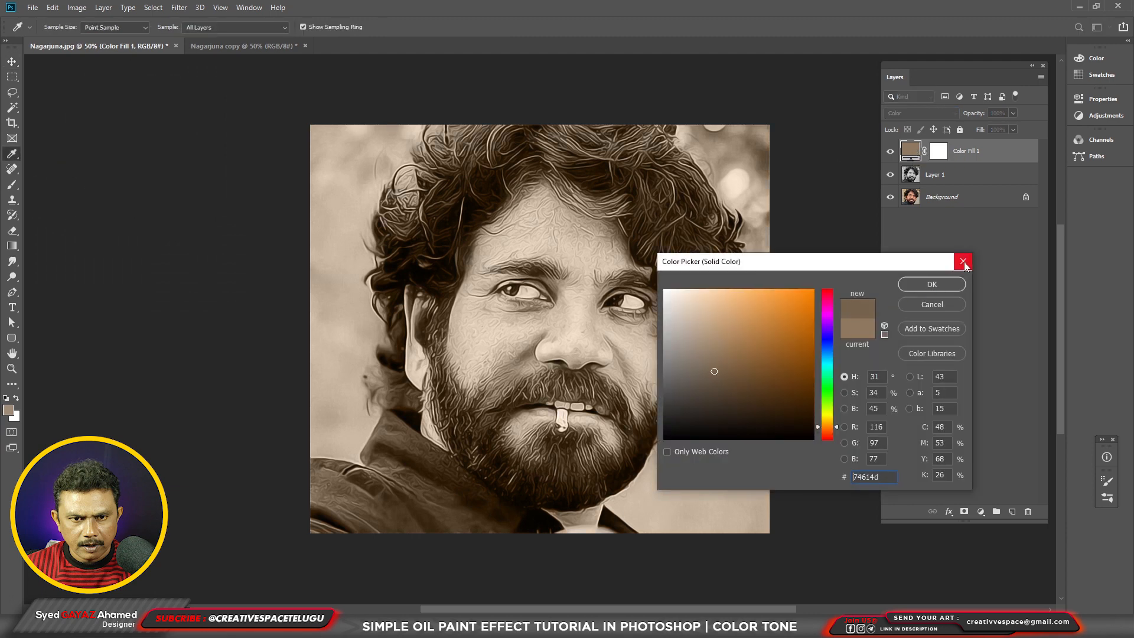
click(929, 285)
Darken the midtones of Layer 1 with a Curves point at input 169 and output 142.
key(alt+bracketleft)
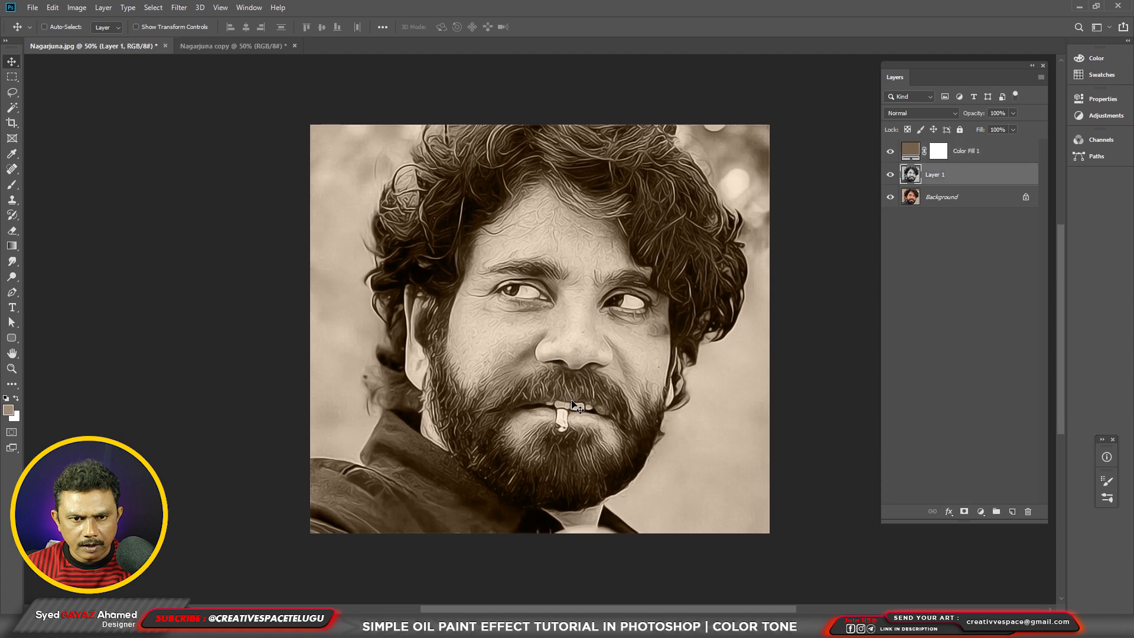
key(ctrl+m)
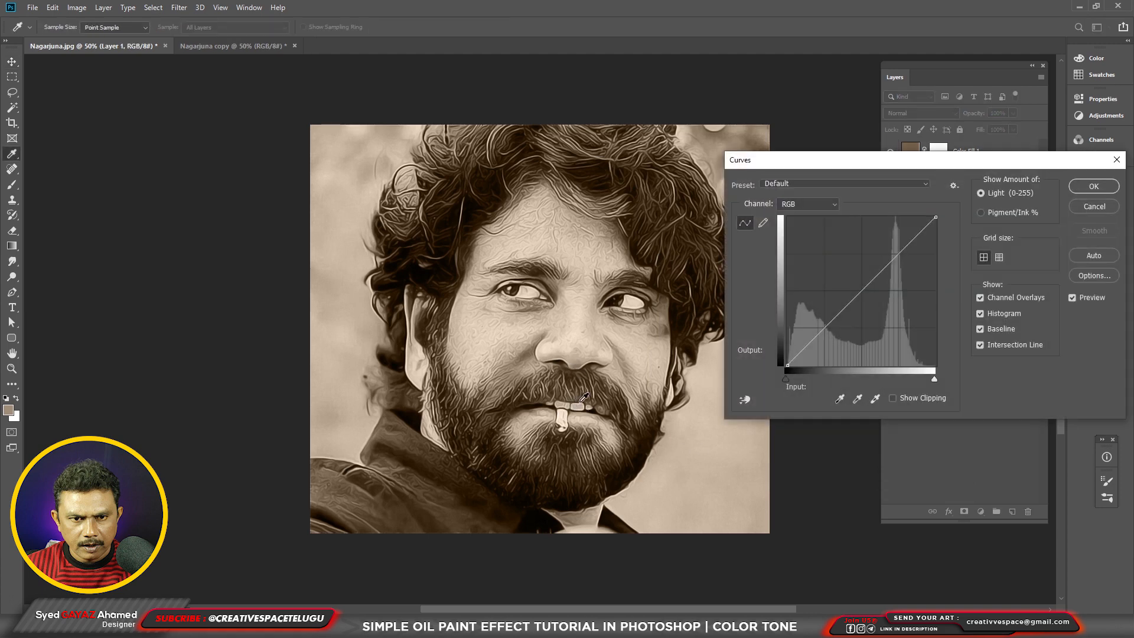
mouse_move(864, 289)
mouse_down()
mouse_move(866, 275)
mouse_move(878, 296)
mouse_move(884, 282)
mouse_up()
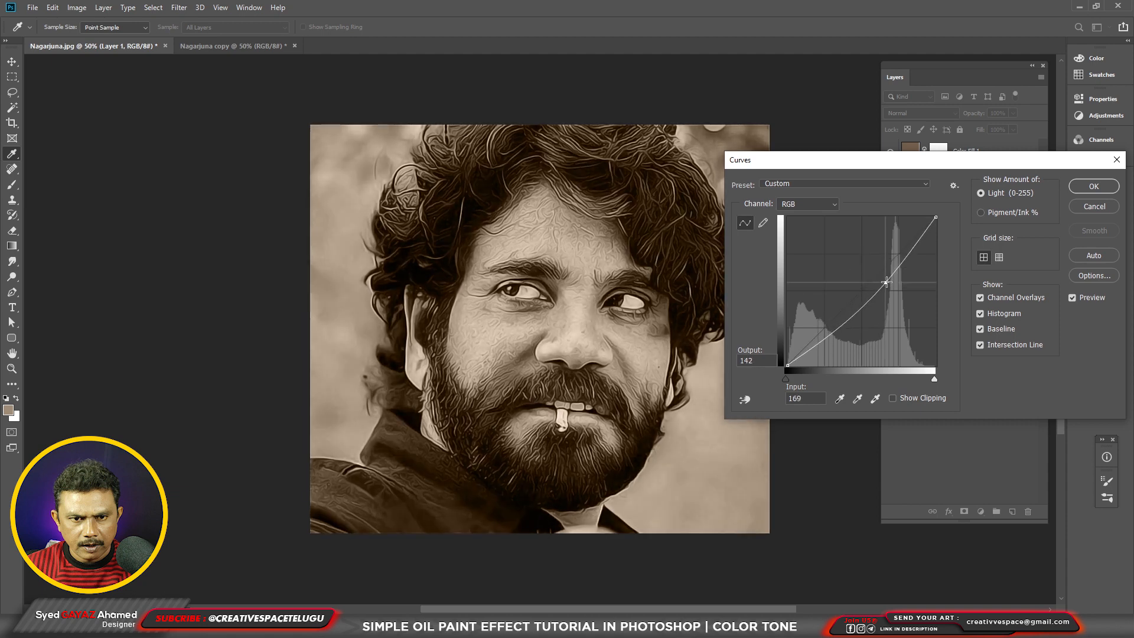
click(1094, 186)
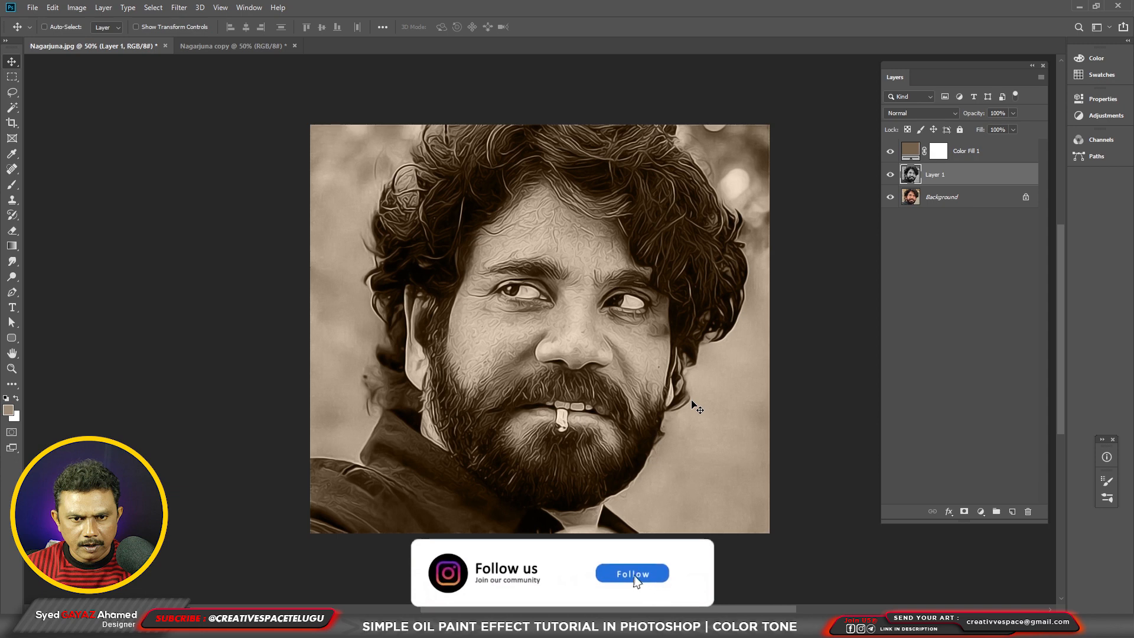
In the Nagarjuna copy document, darken the Background with a Curves point at input 140, output 120, and return to Nagarjuna.jpg.
click(233, 46)
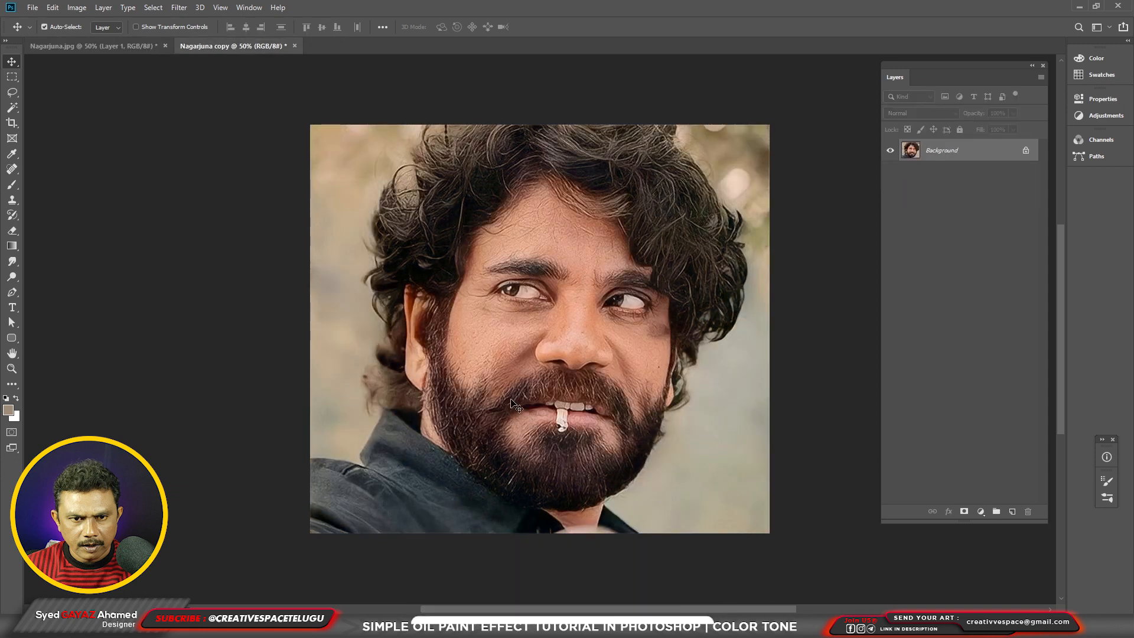
key(ctrl+m)
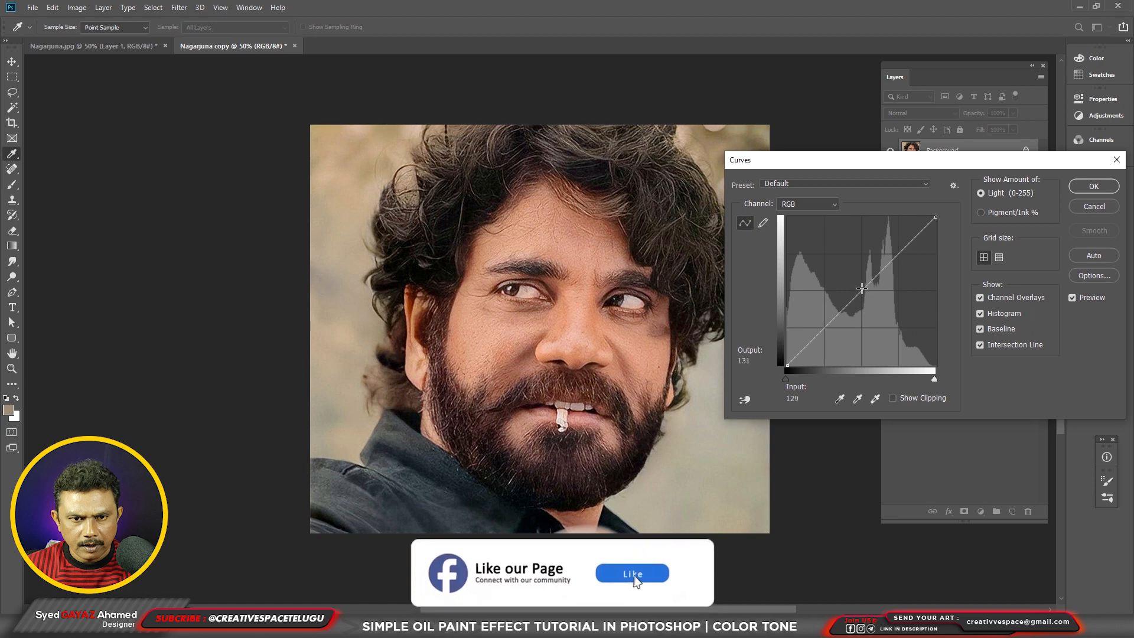
mouse_move(858, 295)
mouse_down()
mouse_move(857, 282)
mouse_move(863, 291)
mouse_up()
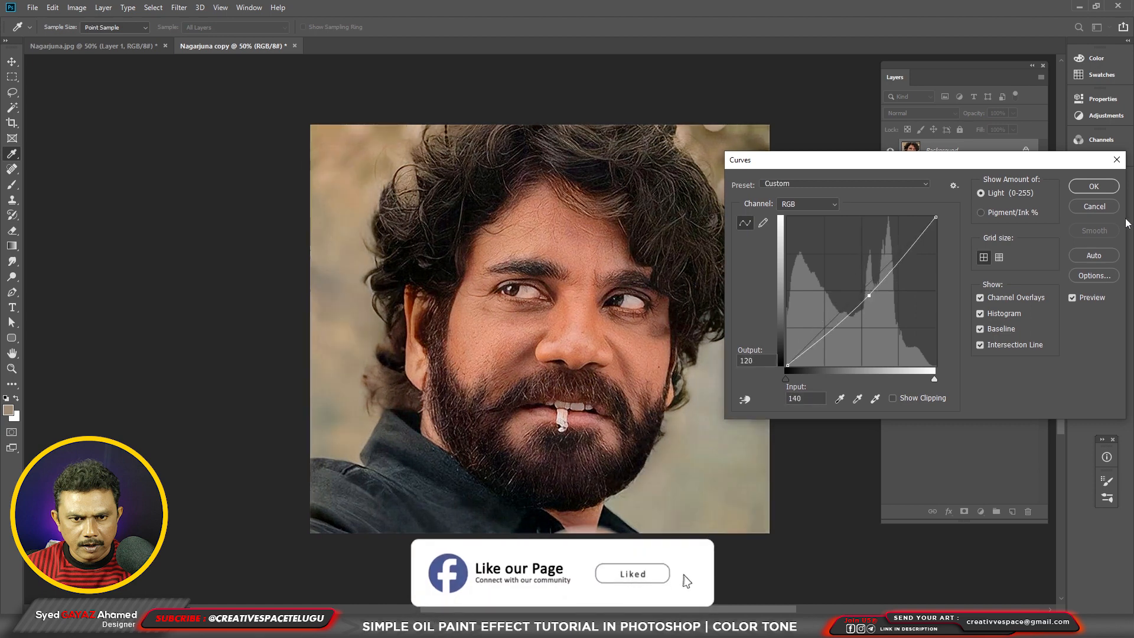
click(1094, 186)
key(v)
click(118, 45)
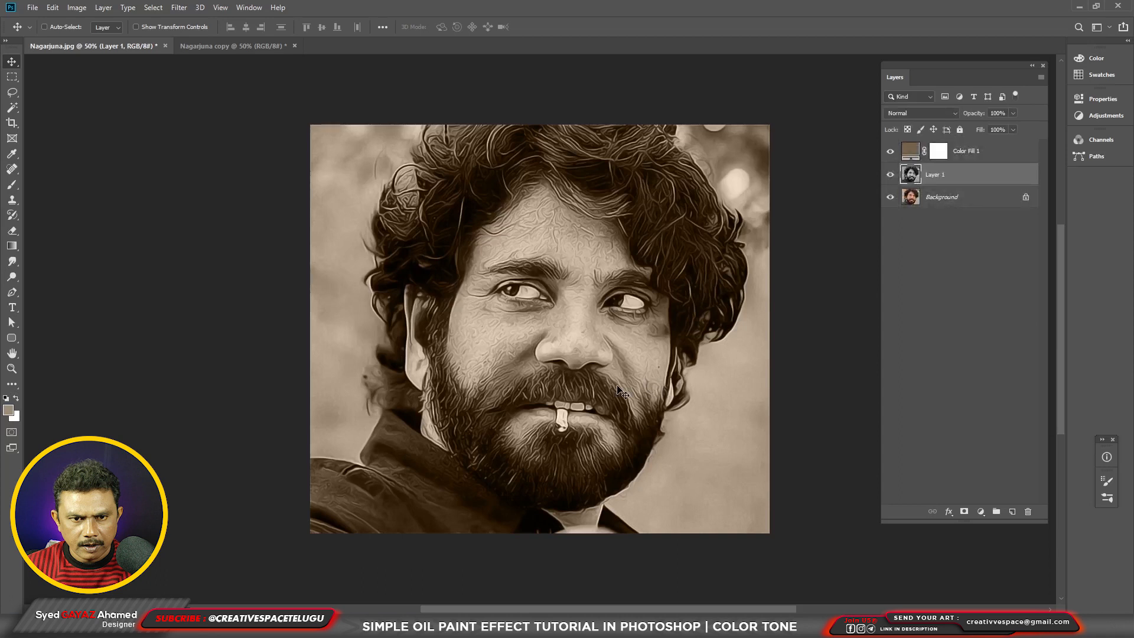
In Nagarjuna copy, duplicate the Background twice, apply High Pass to the top copy, and merge it down in Overlay mode.
click(218, 47)
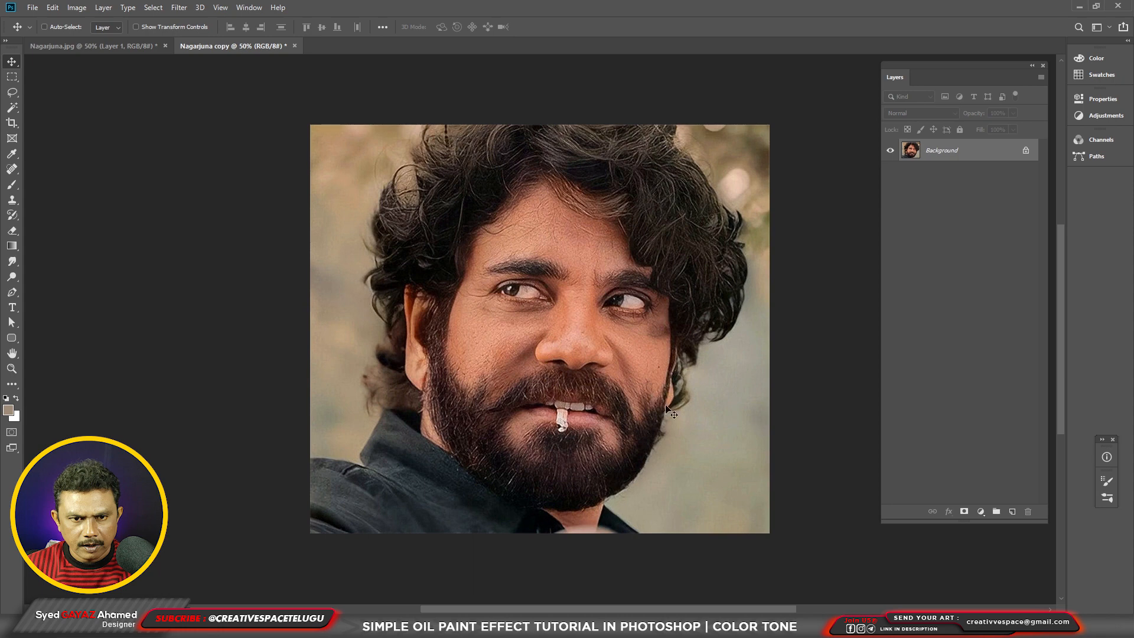
key(ctrl+j)
key(ctrl+j)
click(179, 7)
mouse_move(188, 242)
click(349, 253)
click(760, 80)
click(921, 112)
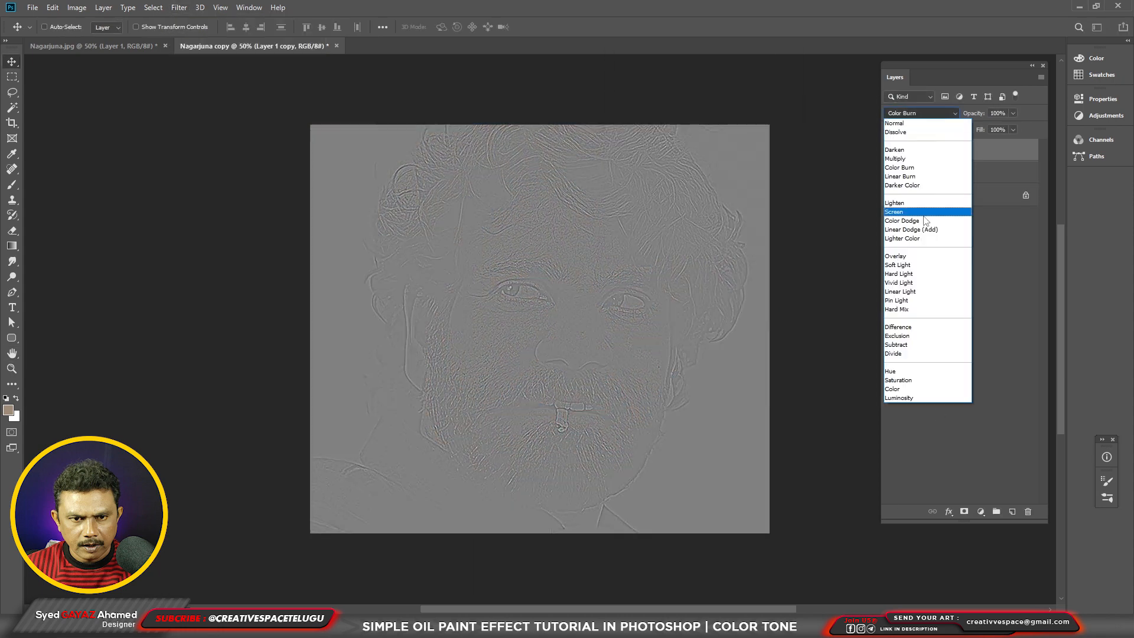
click(925, 253)
key(ctrl+e)
Sharpen the merged layer and reapply Diffuse while rotating the canvas clockwise in 90° turns until the portrait is upside down.
click(867, 129)
click(179, 8)
click(787, 122)
click(220, 130)
click(179, 8)
click(220, 130)
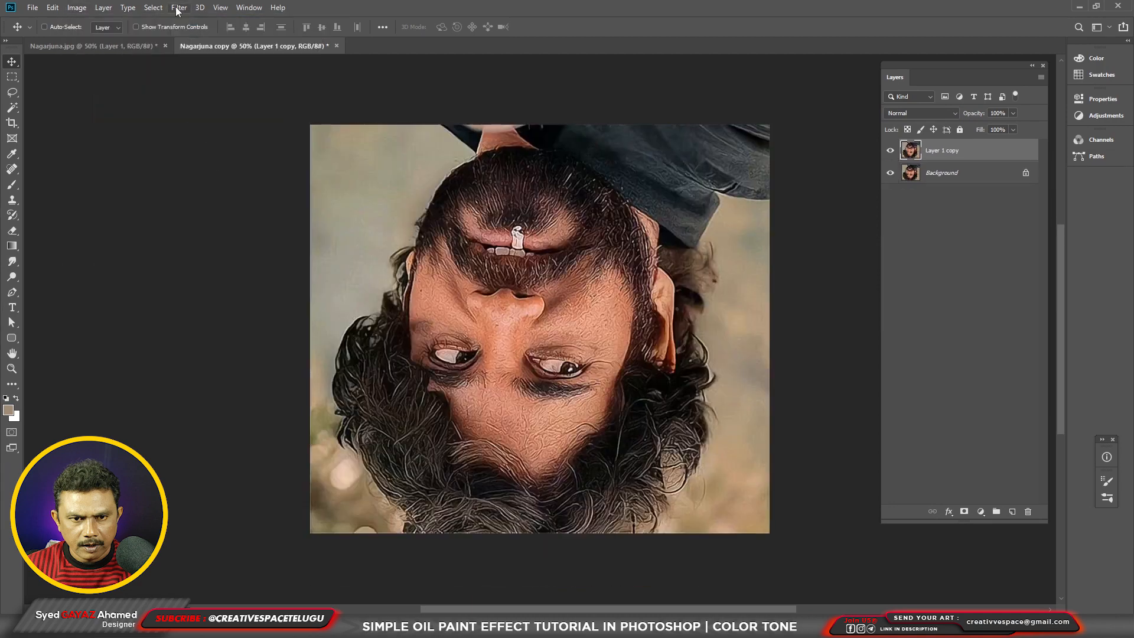
Rotate the canvas clockwise in two more 90° turns to bring the portrait back upright.
click(76, 8)
mouse_move(130, 119)
click(203, 130)
click(76, 7)
click(220, 130)
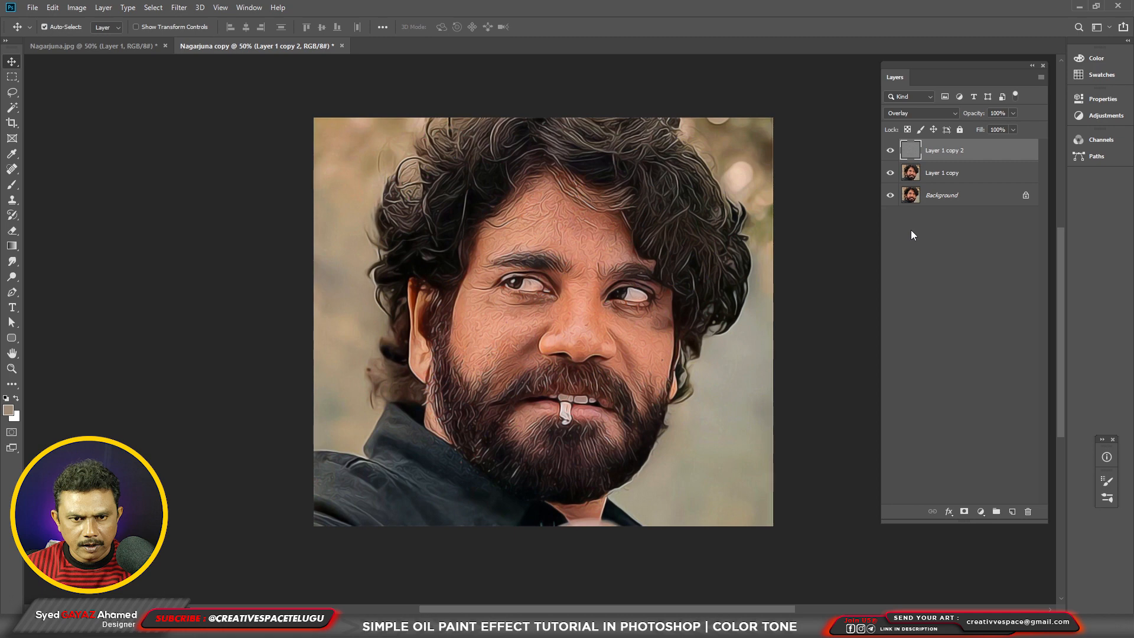
Stamp all visible layers of Nagarjuna copy into a new top layer and reduce that layer's opacity.
key(ctrl+shift+alt+e)
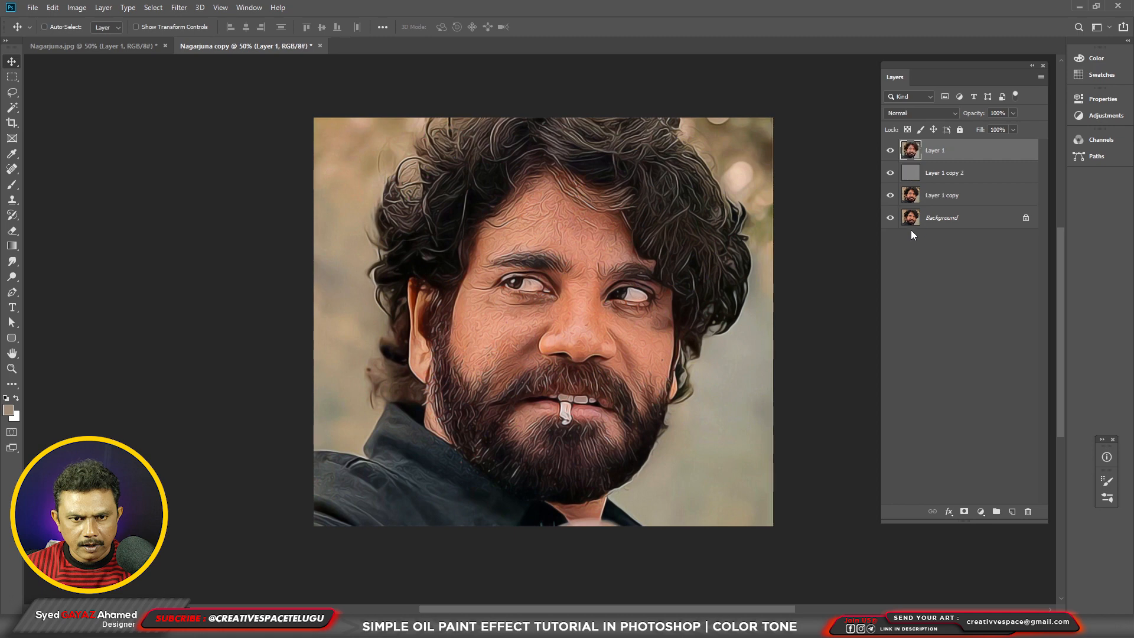
click(1007, 114)
text(5)
Add an empty layer above Layer 1 and set up the Brush with bright magenta, 100% opacity and 100% flow.
click(1013, 512)
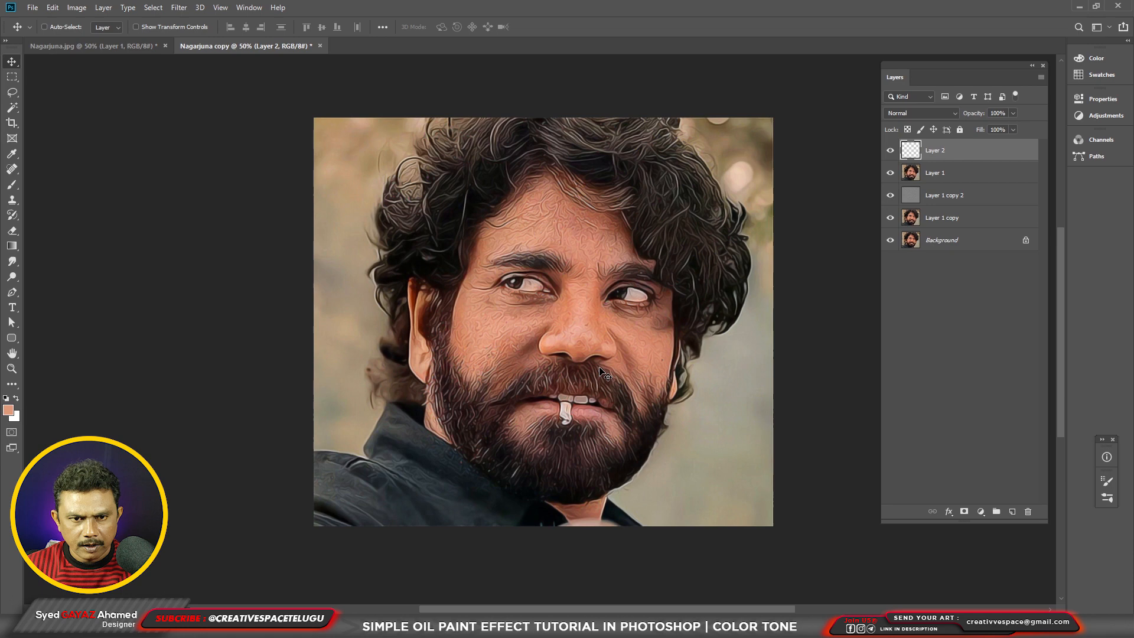
key(b)
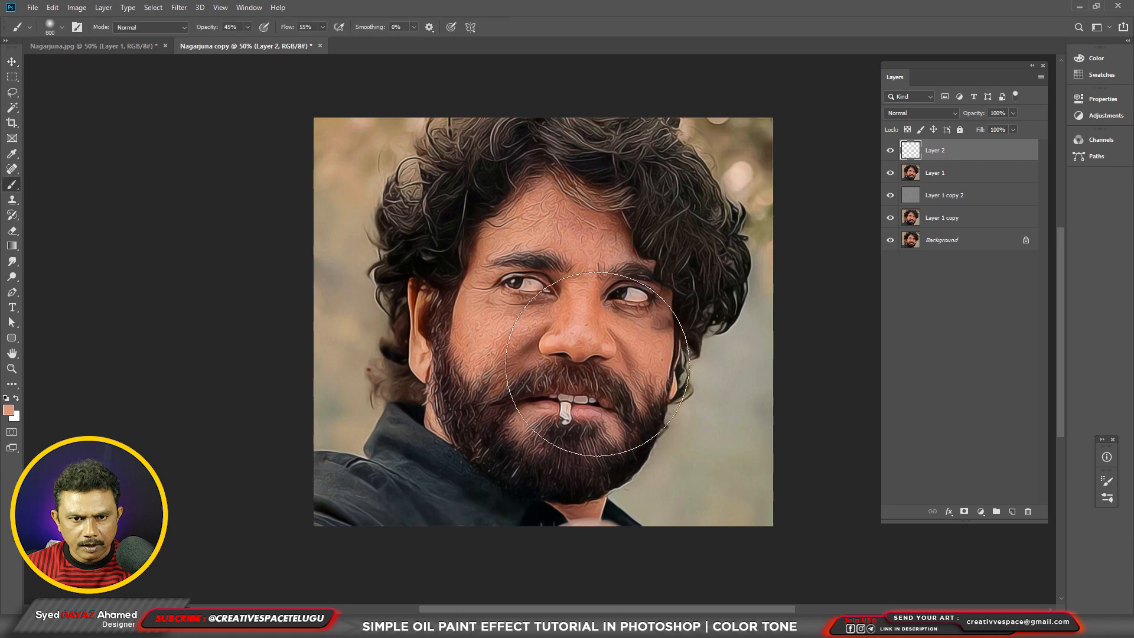
click(8, 409)
mouse_move(769, 366)
mouse_down()
mouse_move(794, 317)
mouse_move(810, 304)
mouse_move(836, 310)
mouse_up()
click(827, 321)
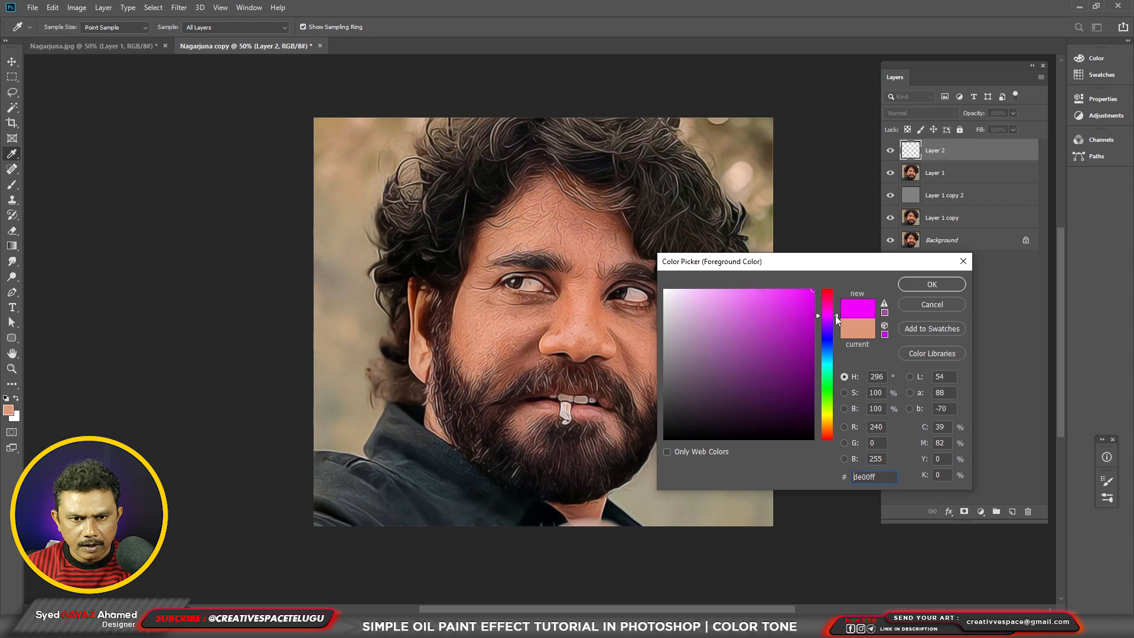
click(922, 284)
key(b)
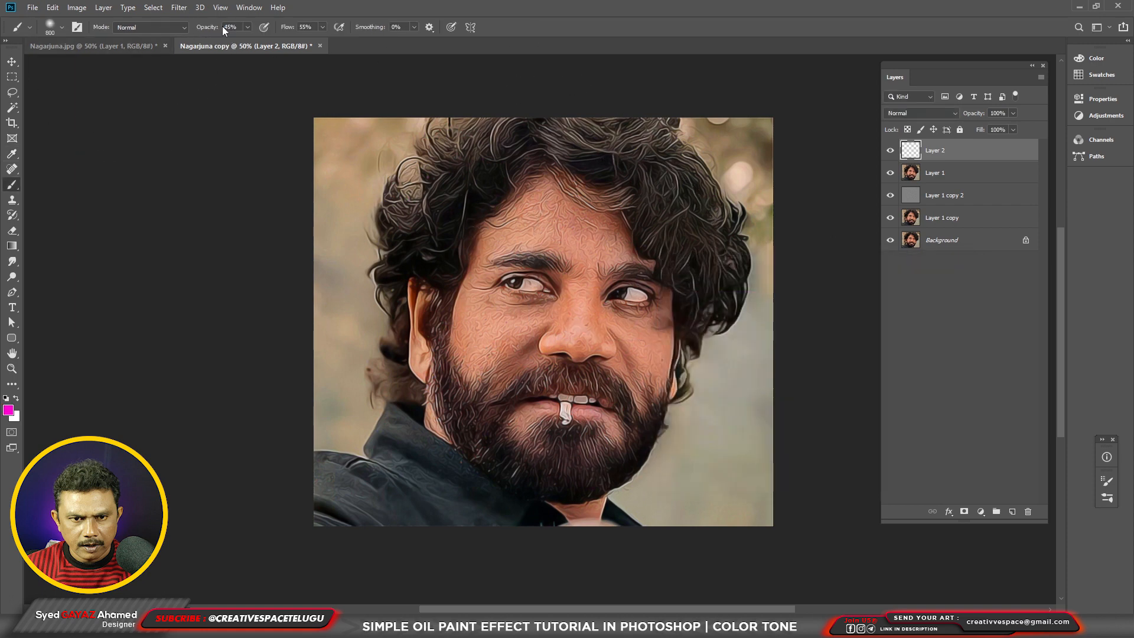
click(247, 27)
drag(247, 41, 392, 40)
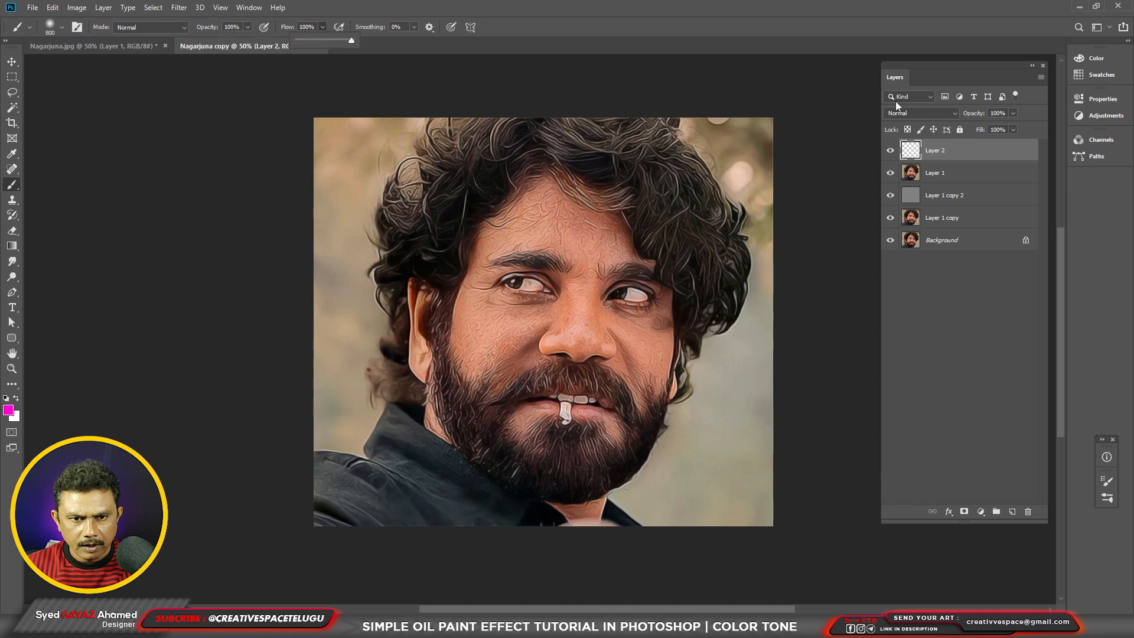
Lower Layer 2's opacity to 50% and paint magenta over the right side of the portrait with a size 900 brush.
click(1014, 114)
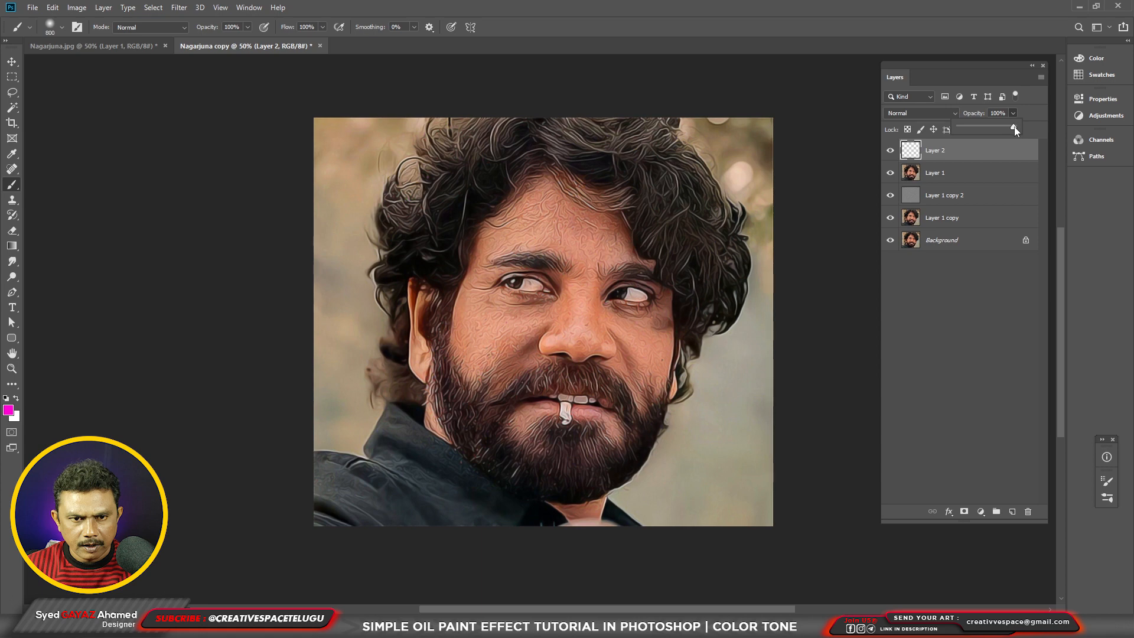
drag(987, 134, 985, 133)
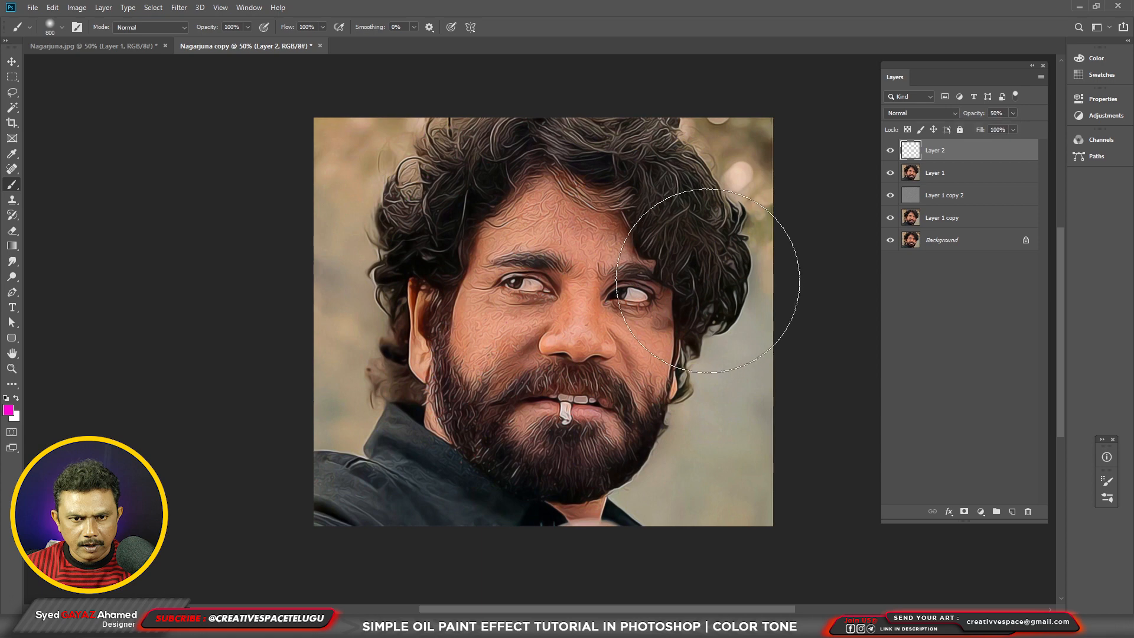
key(bracketright)
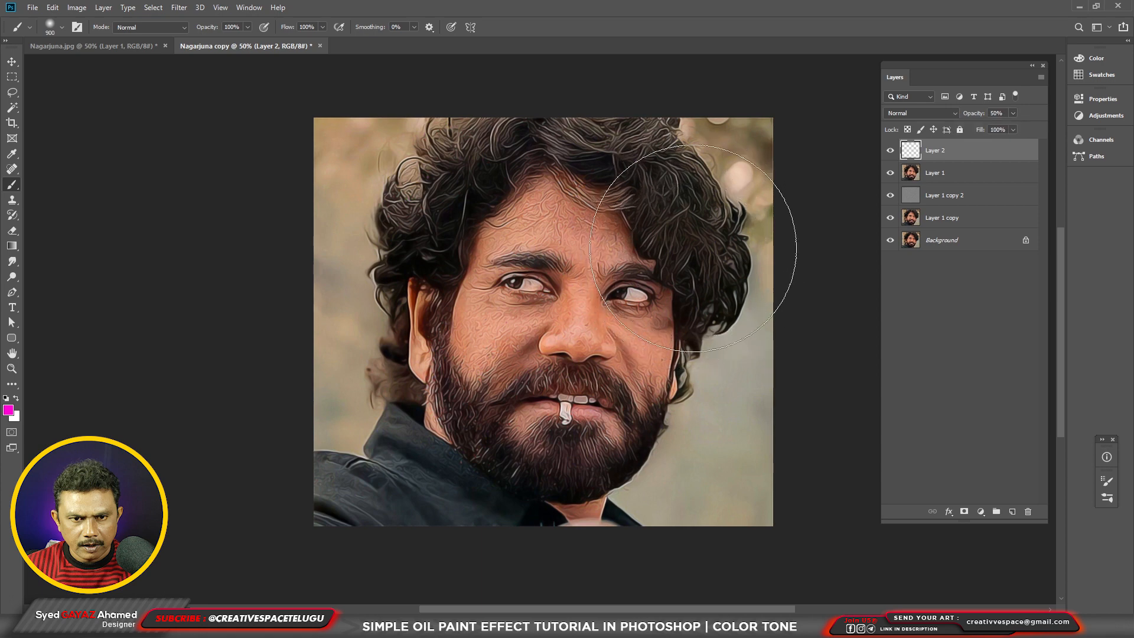
mouse_move(697, 224)
mouse_down()
mouse_move(608, 405)
mouse_move(735, 266)
mouse_up()
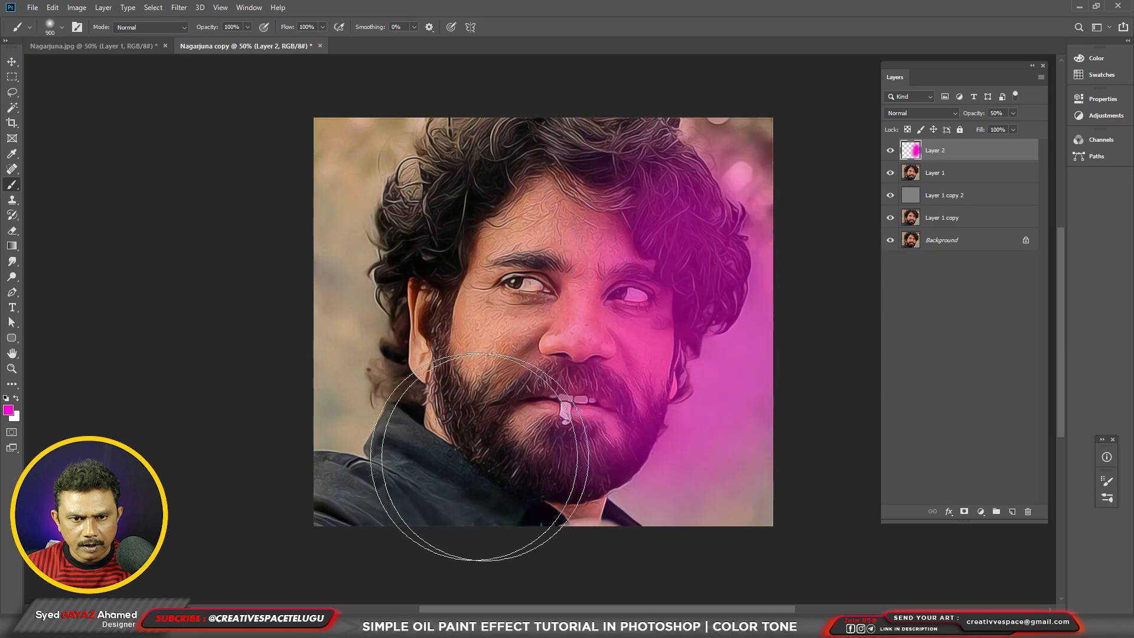
Change the foreground colour to orange-yellow #ffb400 and paint it over the portrait's lower left on Layer 2.
click(8, 409)
drag(828, 416, 828, 422)
drag(786, 290, 810, 441)
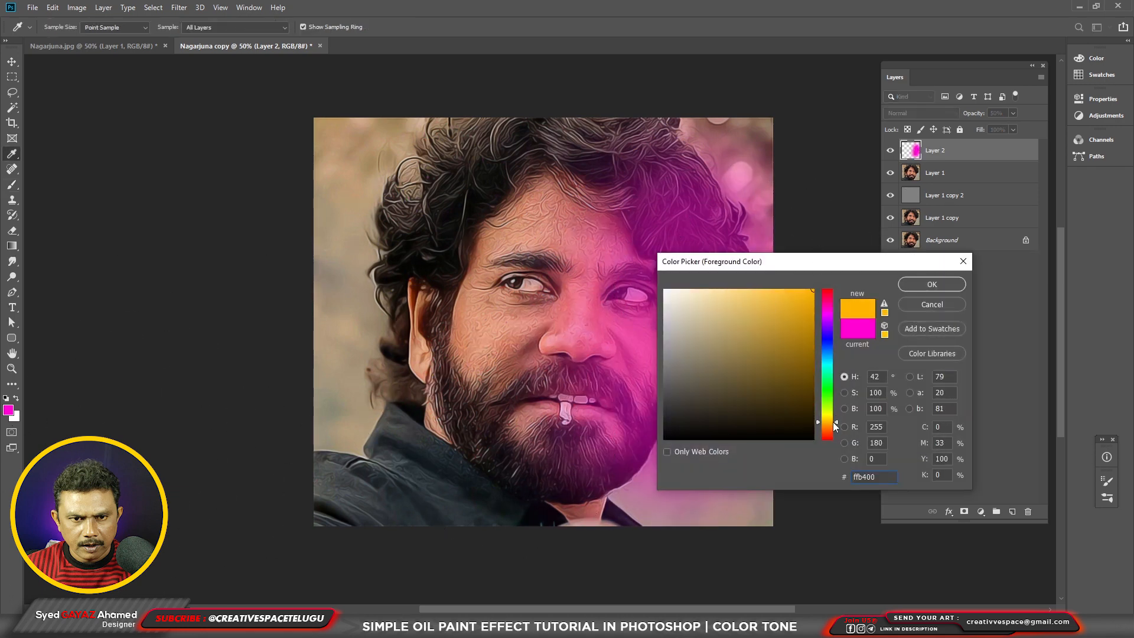
key(Return)
key(b)
mouse_move(380, 418)
mouse_down()
mouse_move(415, 429)
mouse_move(449, 402)
mouse_up()
Change the foreground colour to lime green #9cff00 and paint it over the portrait's upper left on Layer 2.
click(9, 412)
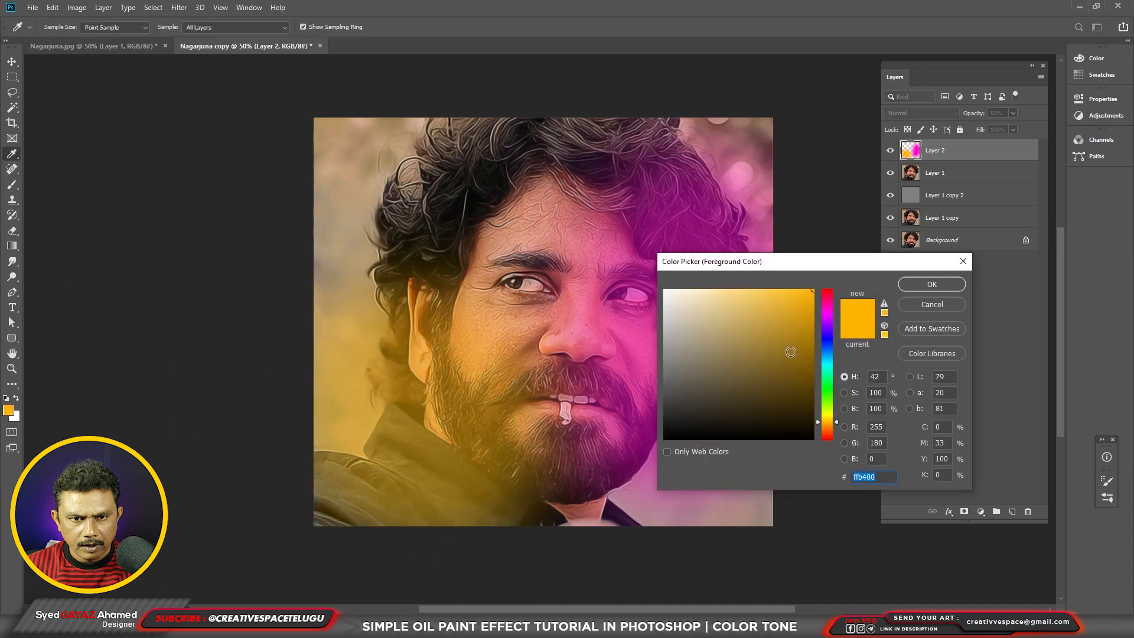
click(802, 324)
click(828, 405)
drag(772, 356, 827, 285)
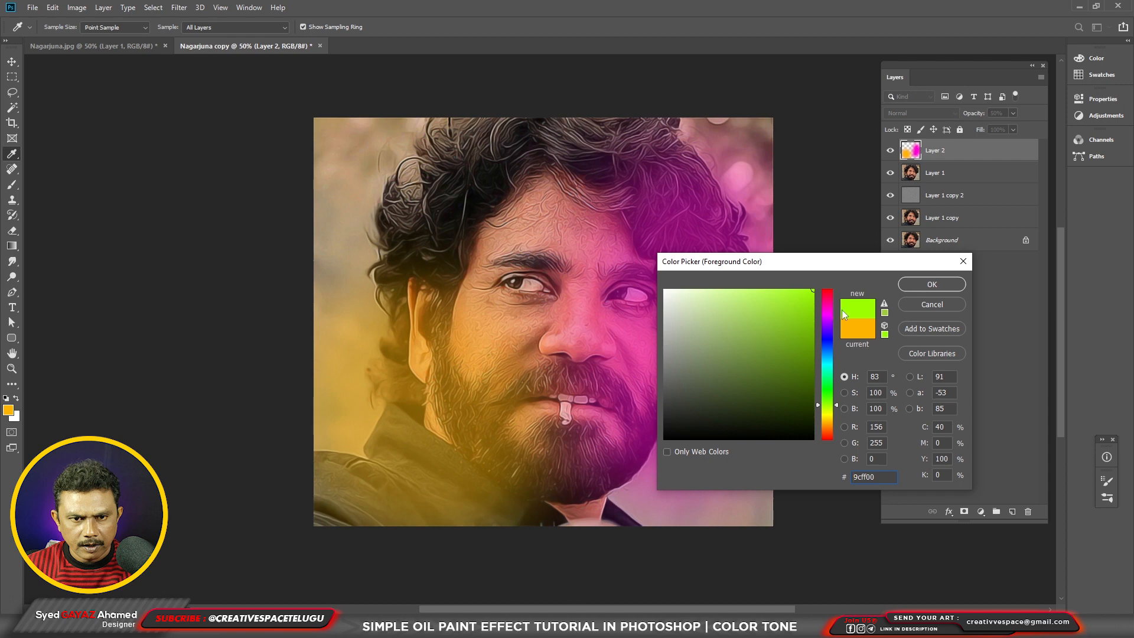
click(932, 285)
drag(430, 114, 356, 207)
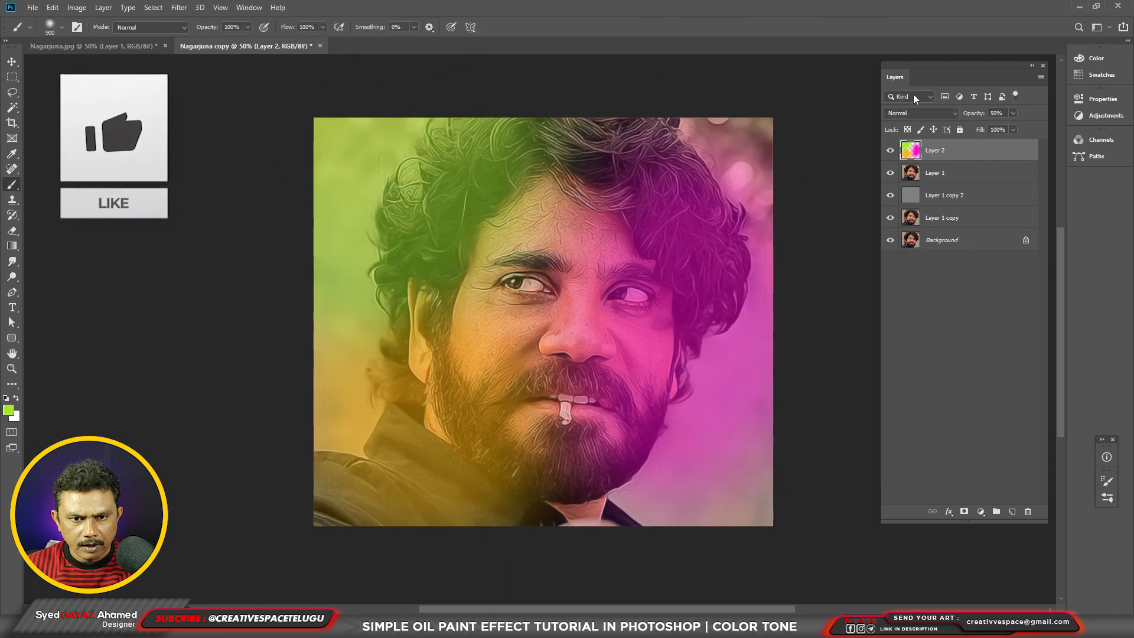
Set Layer 2's blend mode to Overlay and split its Blend If underlying-layer highlight slider to 126 / 255.
click(921, 112)
click(910, 254)
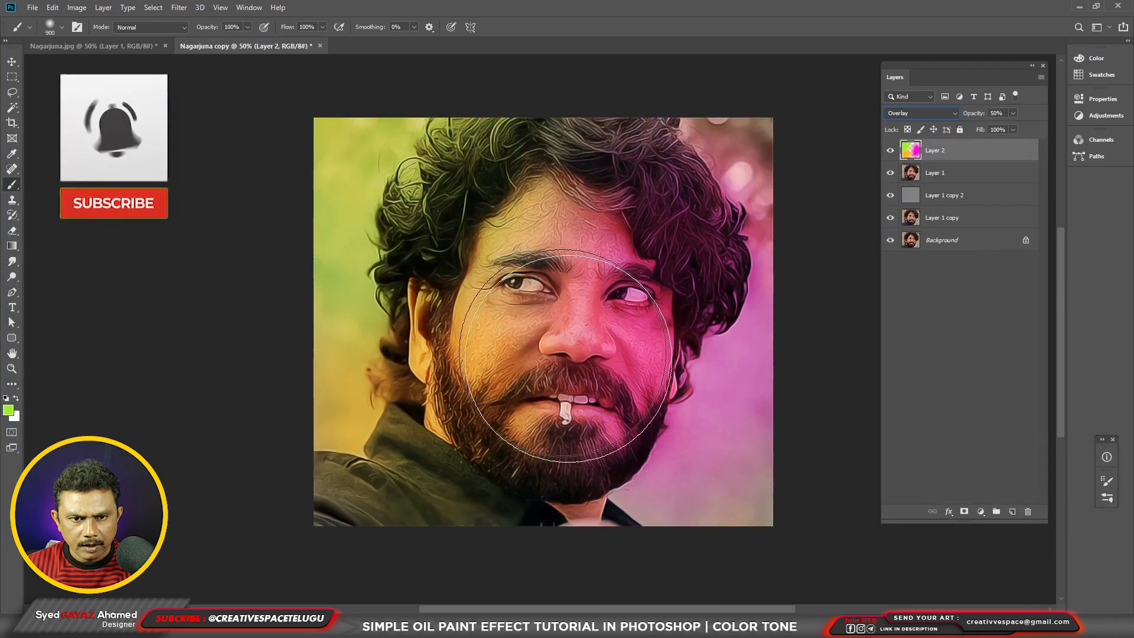
click(949, 512)
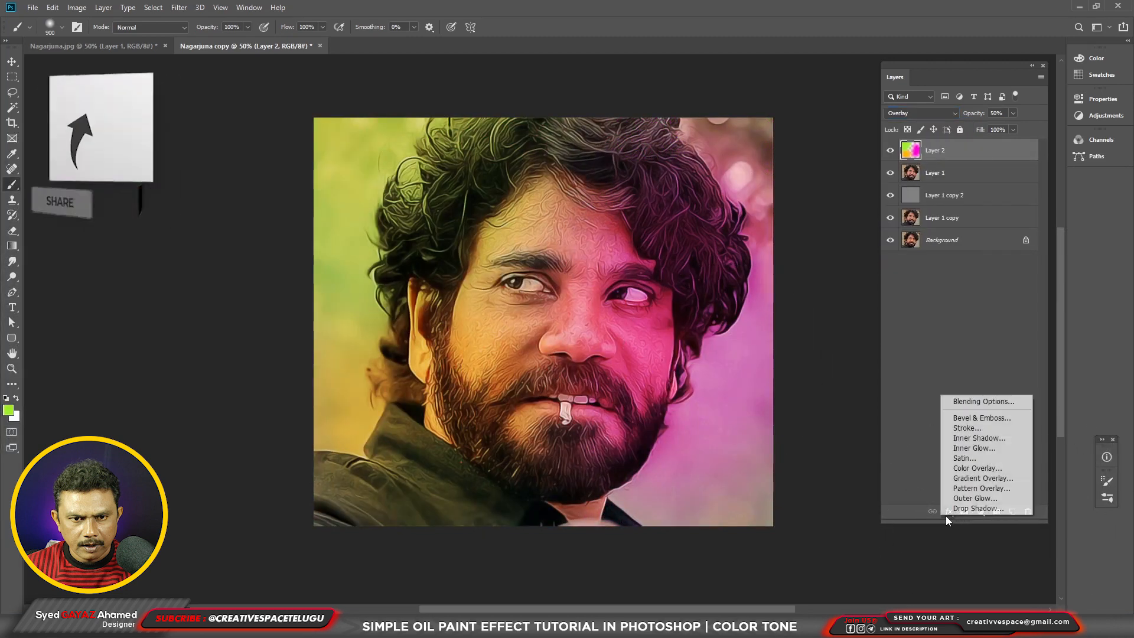
click(982, 400)
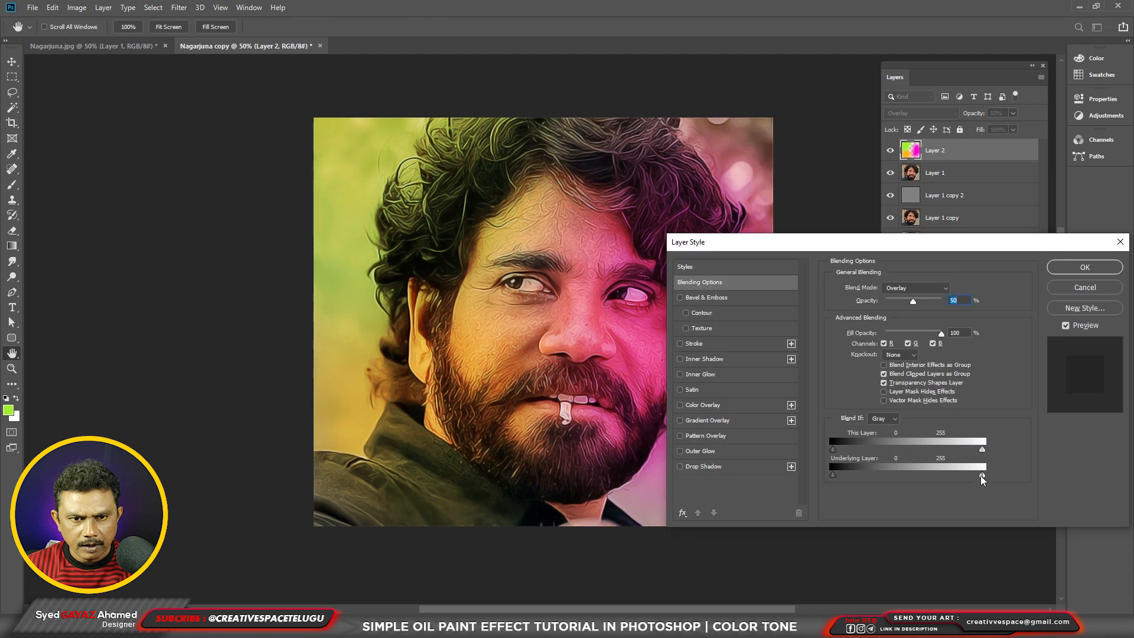
drag(981, 477, 961, 476)
drag(954, 250, 1024, 117)
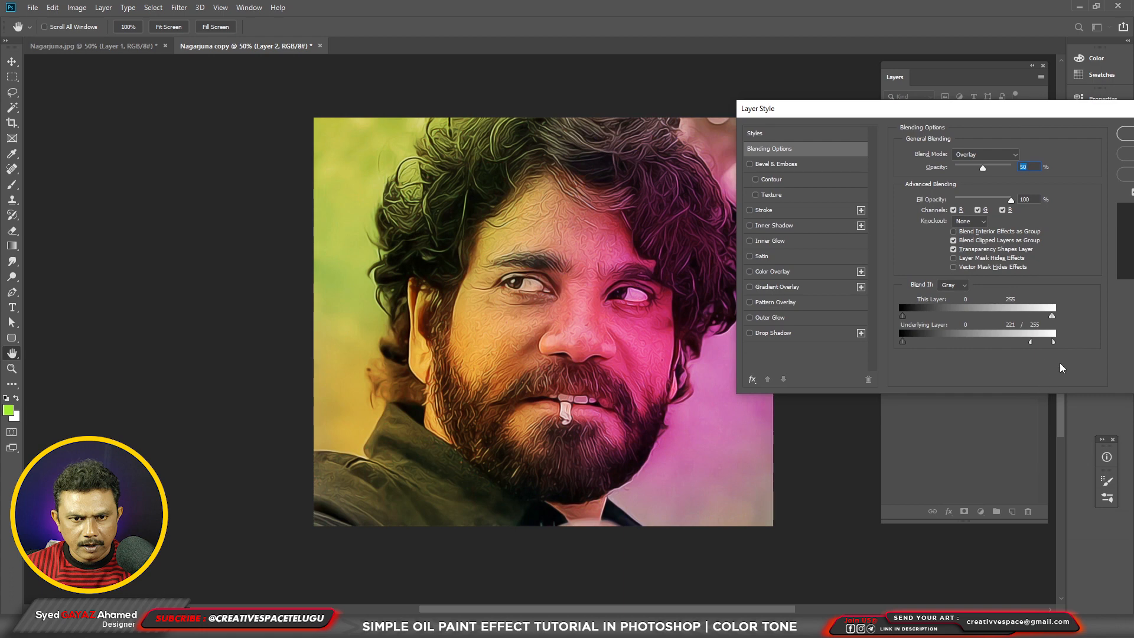
drag(1031, 341, 973, 353)
drag(1082, 111, 1017, 135)
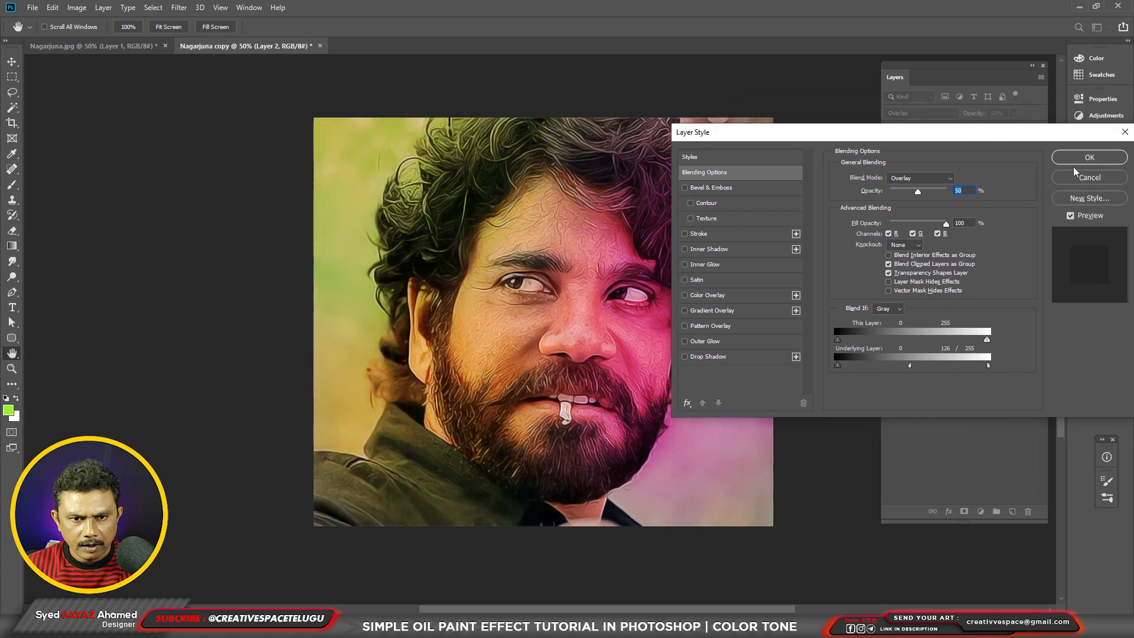
click(1118, 156)
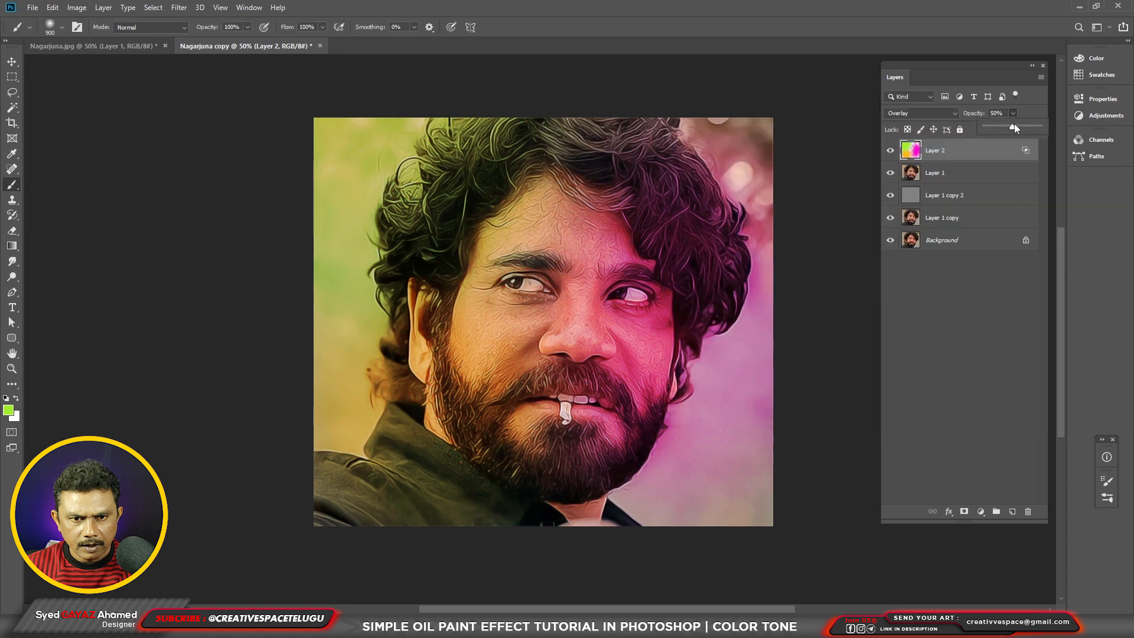
Lower Layer 2's opacity to 36% and group all the layers above Background.
mouse_move(1012, 127)
mouse_down()
mouse_move(990, 133)
mouse_move(1007, 137)
mouse_up()
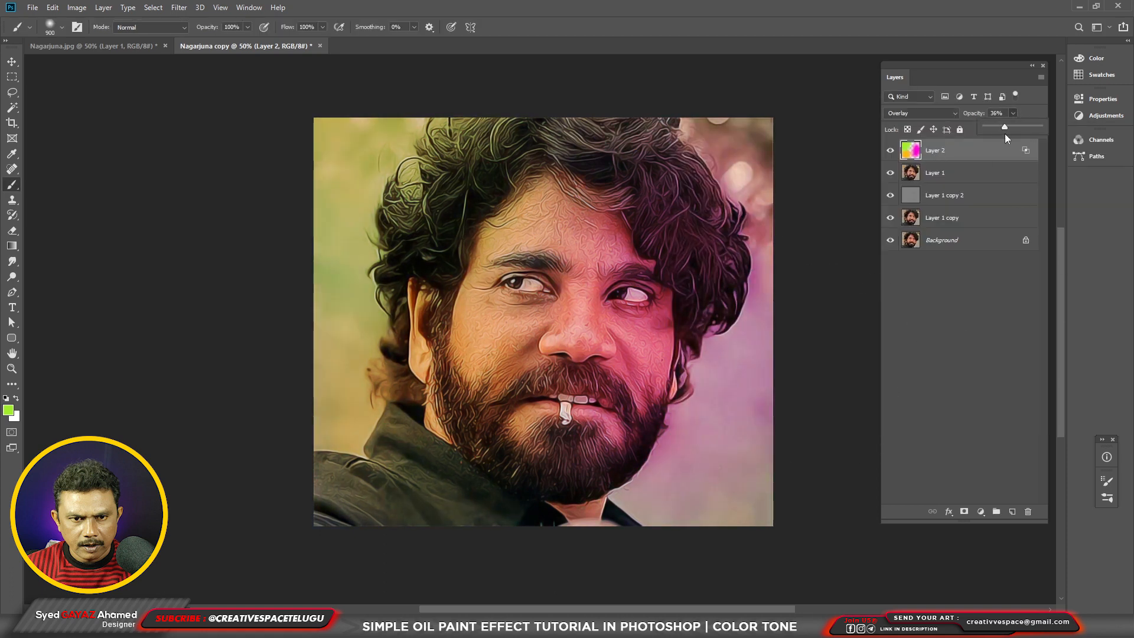
shift+click(908, 220)
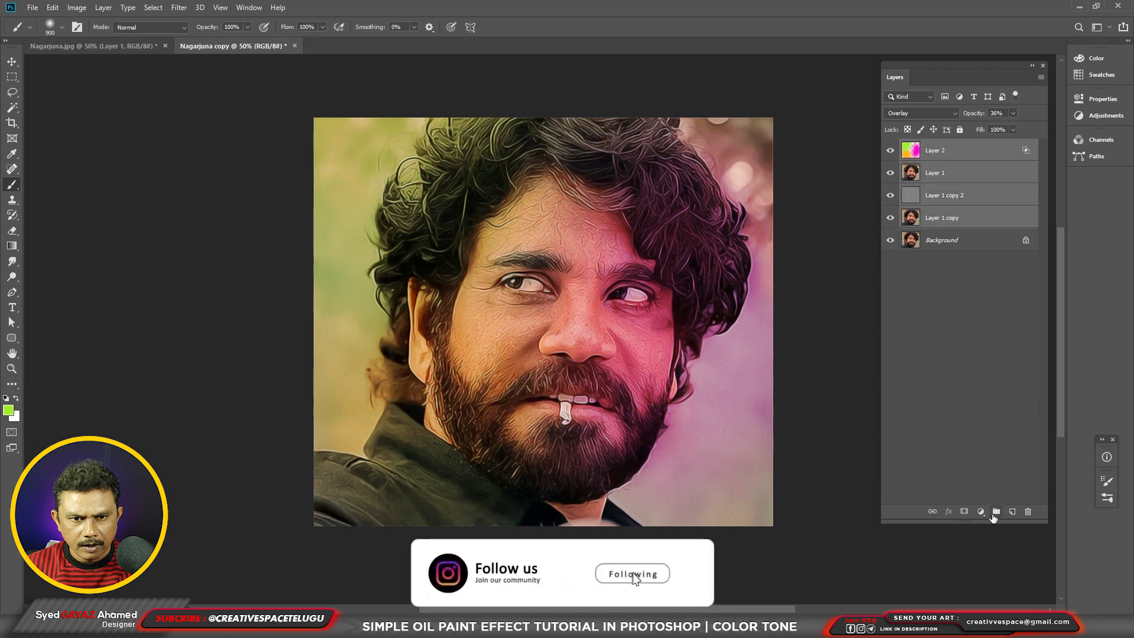
click(995, 512)
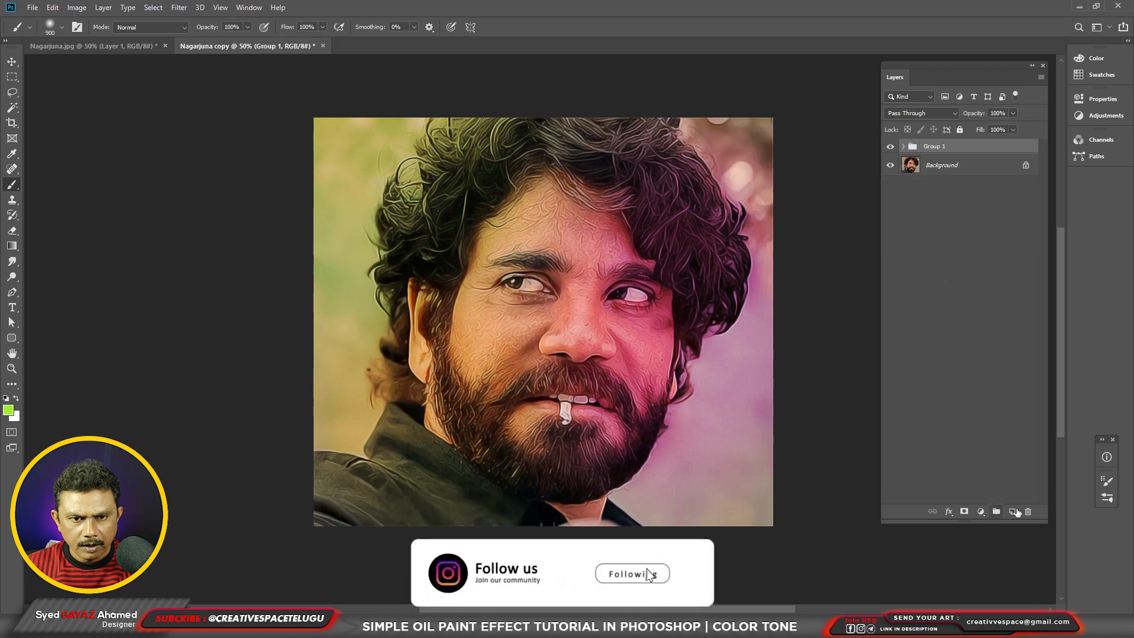
Toggle the new group's visibility several times to compare the original portrait with the colour-toned oil paint effect.
click(893, 147)
click(892, 146)
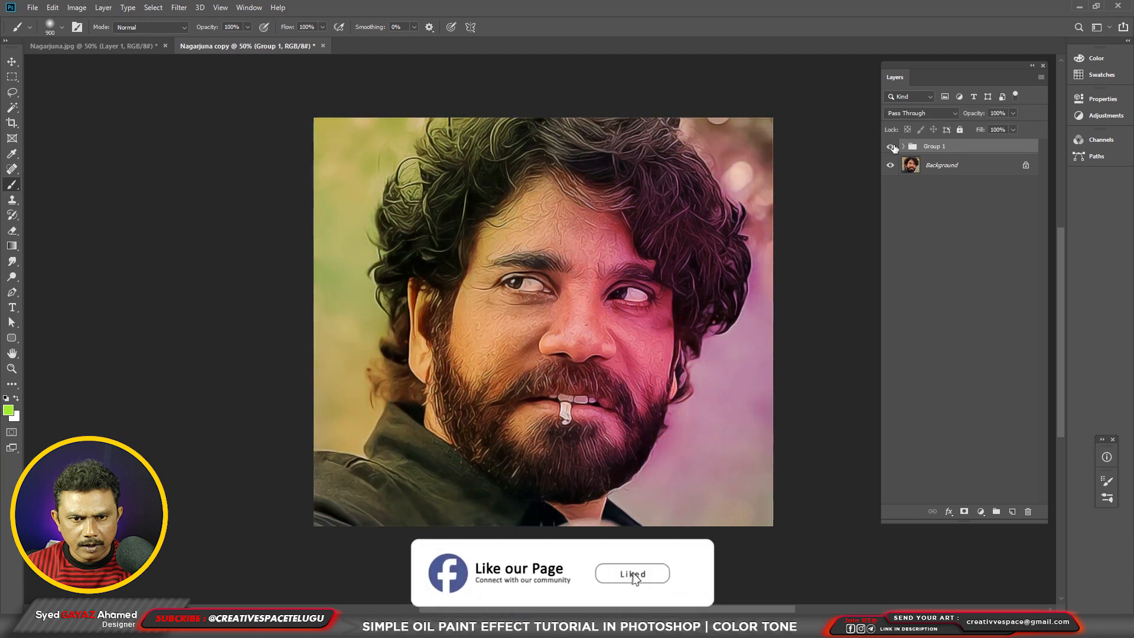
click(892, 147)
click(892, 147)
click(892, 147)
click(892, 146)
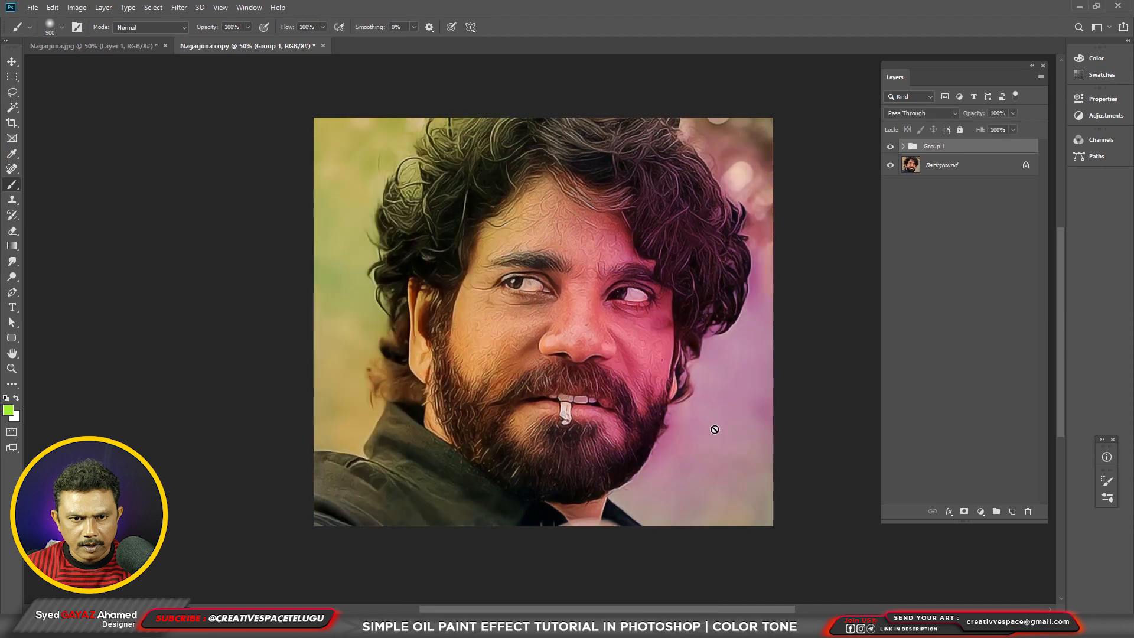